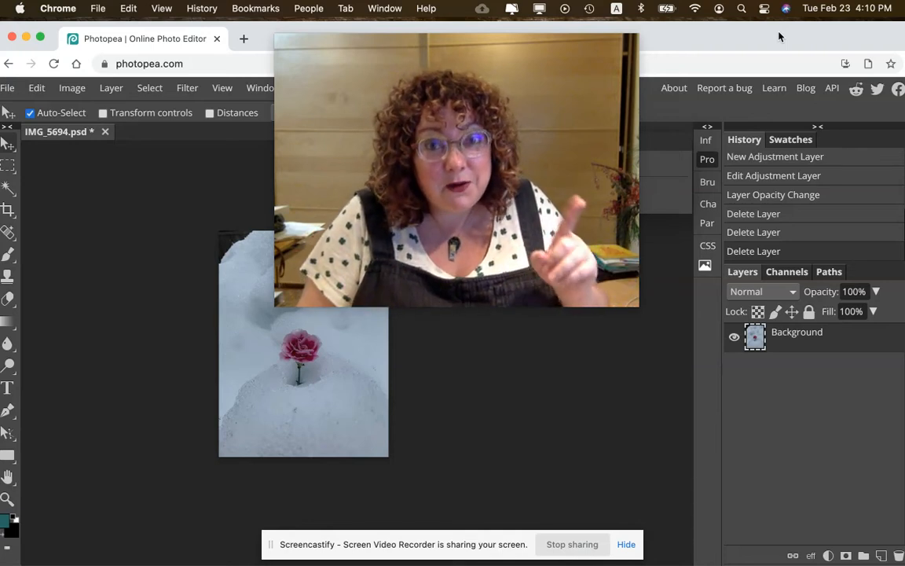
{"action": "mouse_move", "coordinate": [453, 60]}
{"action": "left_click_drag", "start_coordinate": [276, 35], "coordinate": [500, 179]}
{"action": "left_click_drag", "start_coordinate": [580, 226], "coordinate": [595, 49]}
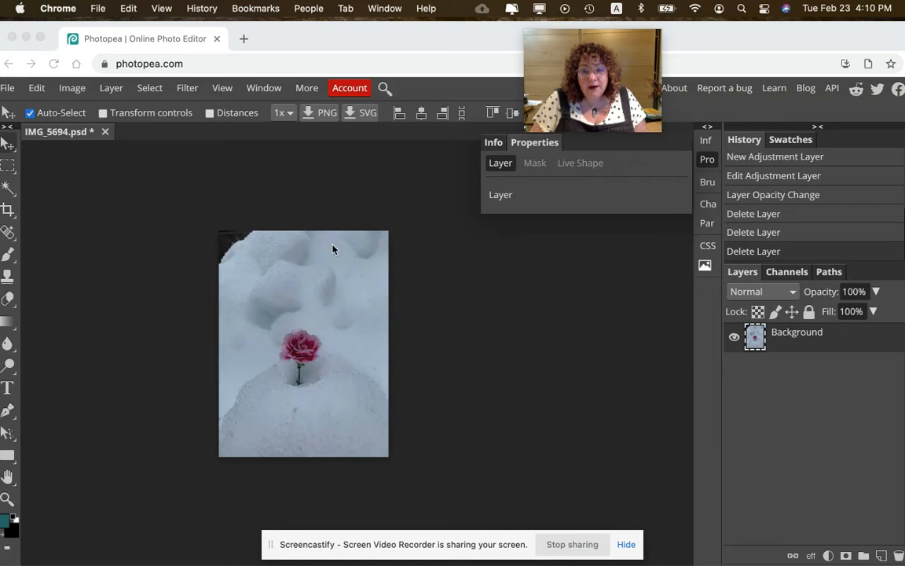
{"action": "left_click", "coordinate": [626, 543]}
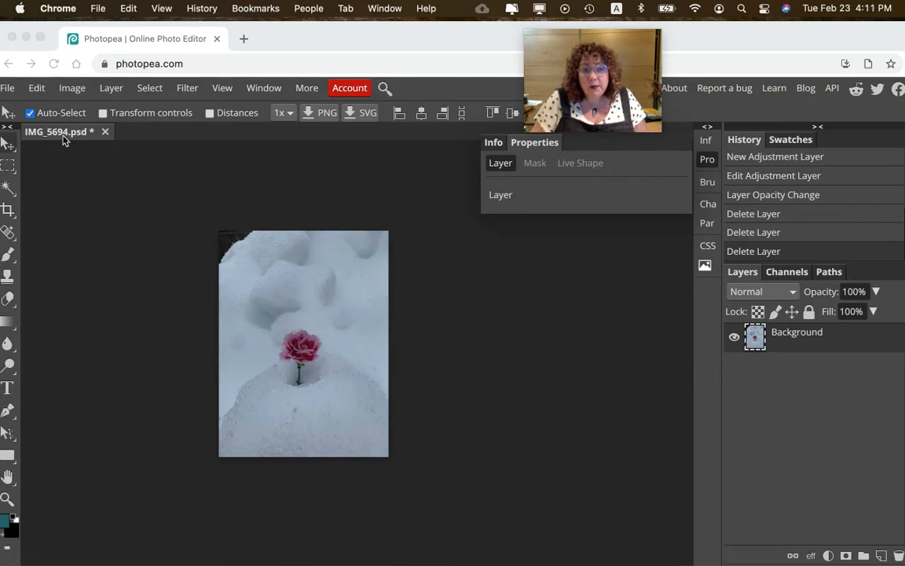
Open IMG_5694.jpg from the Downloads folder and close that duplicate document again
{"action": "left_click", "coordinate": [8, 90]}
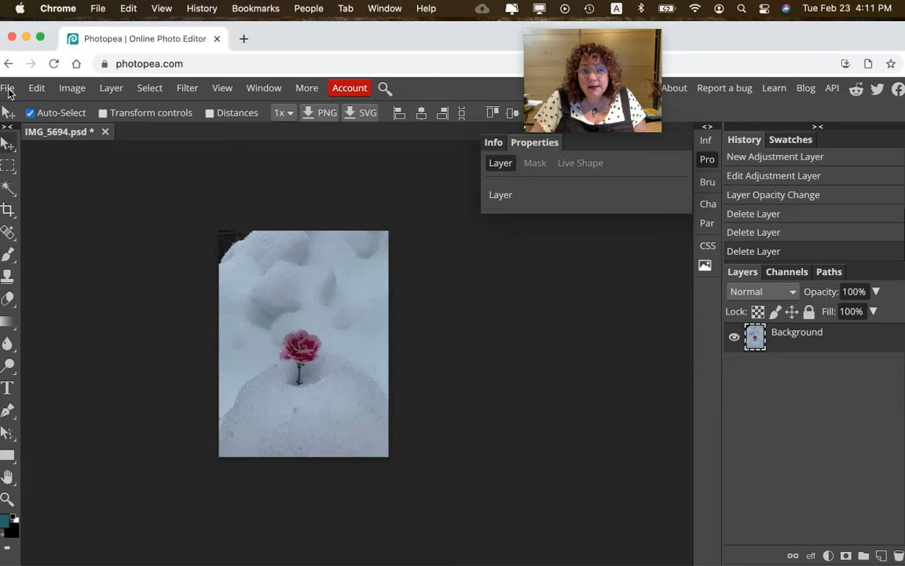
{"action": "left_click", "coordinate": [7, 89]}
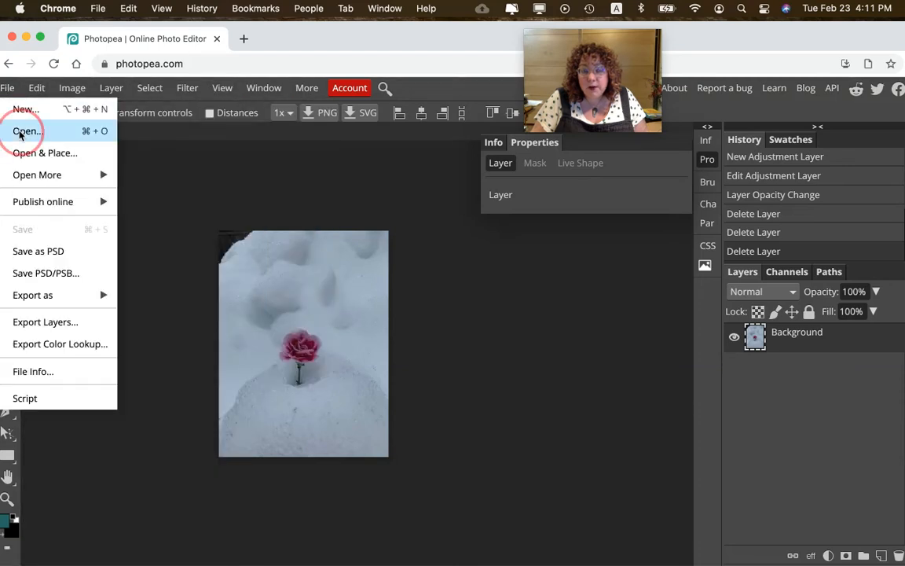
{"action": "left_click", "coordinate": [19, 131]}
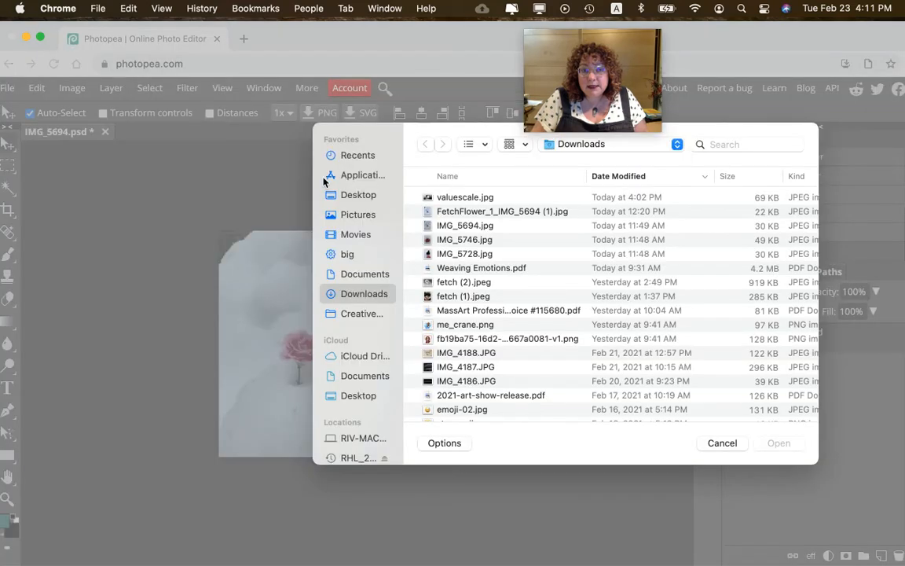
{"action": "left_click", "coordinate": [450, 227]}
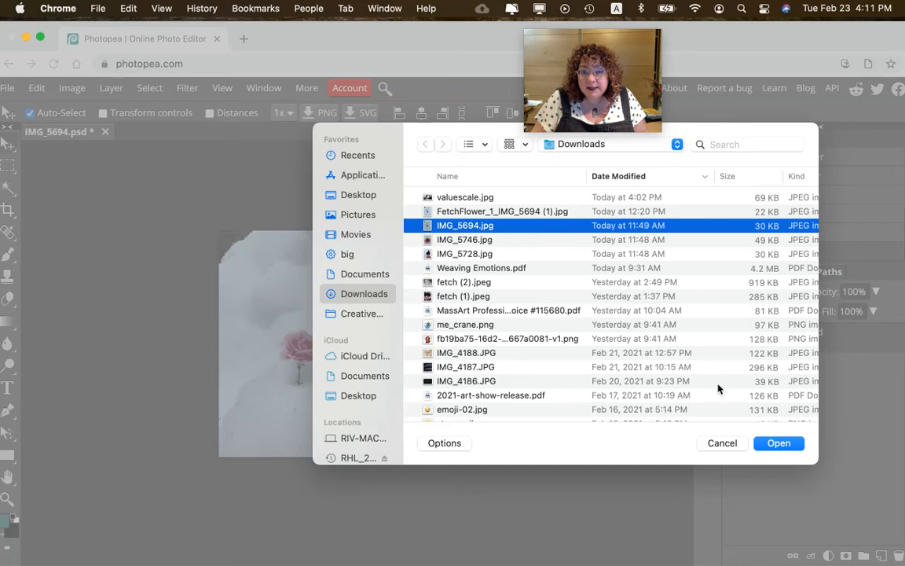
{"action": "left_click", "coordinate": [781, 445]}
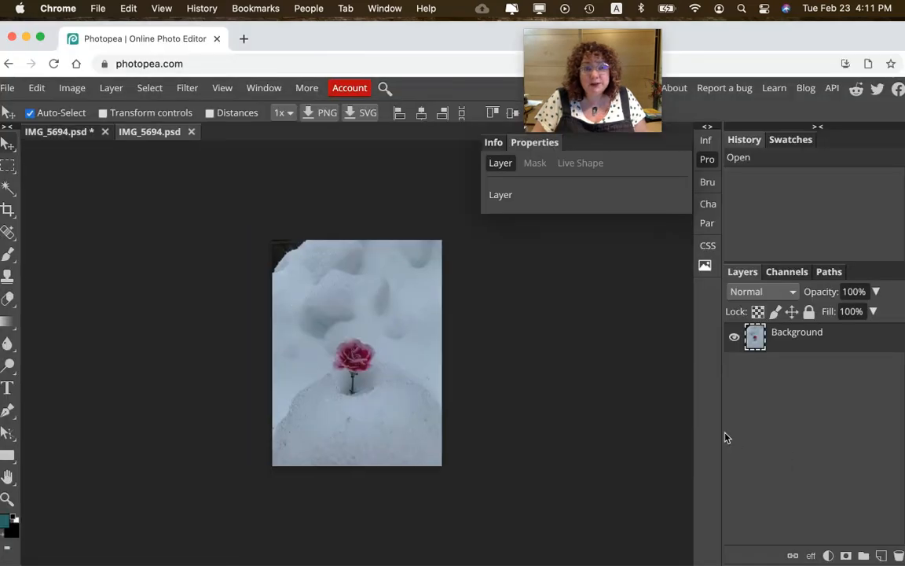
{"action": "left_click", "coordinate": [191, 132]}
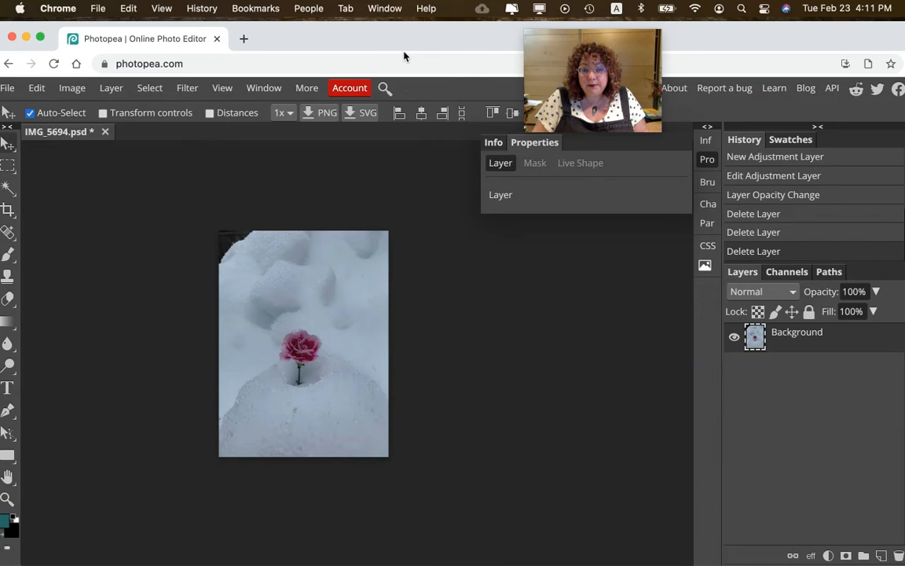
Move and resize the browser window so the editor's toolbar and layer controls fit fully on the screen
{"action": "left_click_drag", "start_coordinate": [378, 44], "coordinate": [390, 45]}
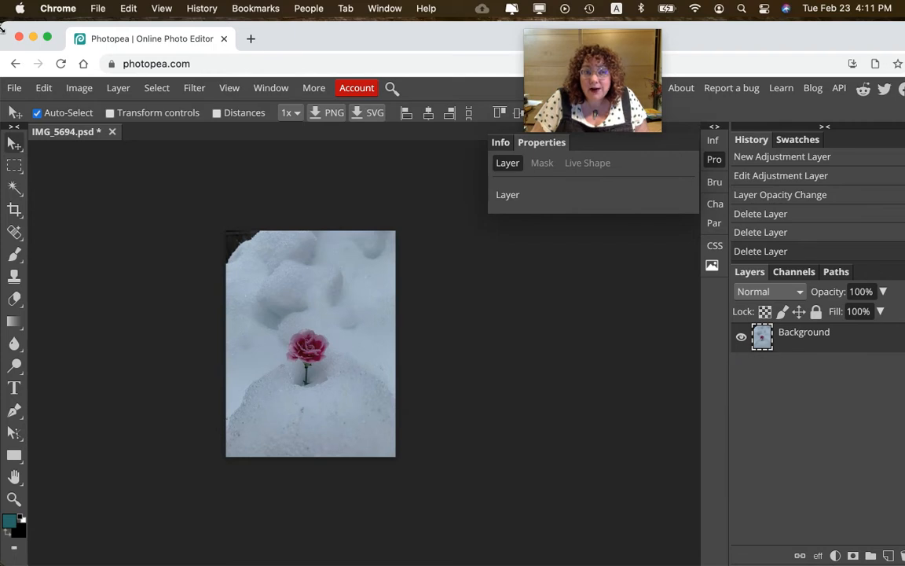
{"action": "left_click_drag", "start_coordinate": [4, 27], "coordinate": [17, 29]}
{"action": "left_click_drag", "start_coordinate": [323, 39], "coordinate": [309, 40]}
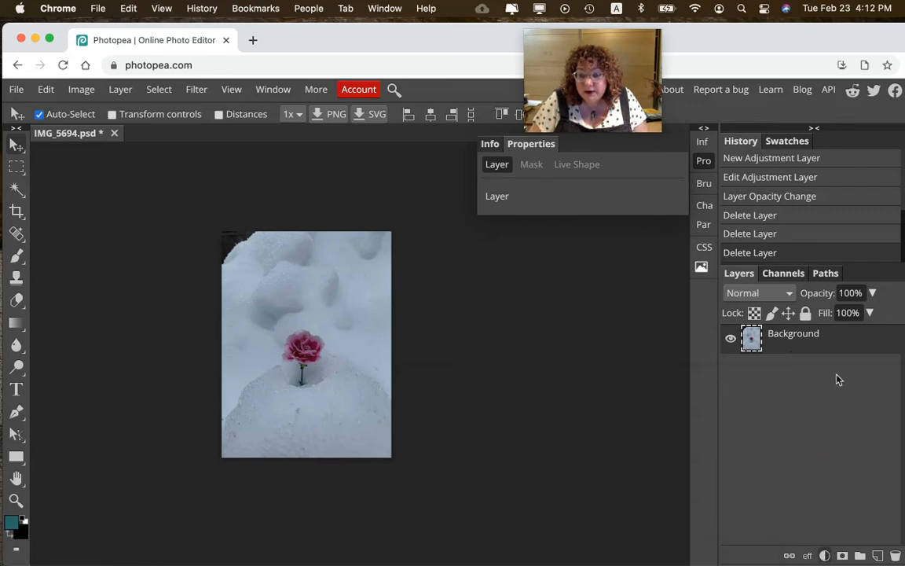
Add a Levels adjustment layer above the Background layer, hiding and reshowing its properties so they end up displayed
{"action": "left_click", "coordinate": [825, 555]}
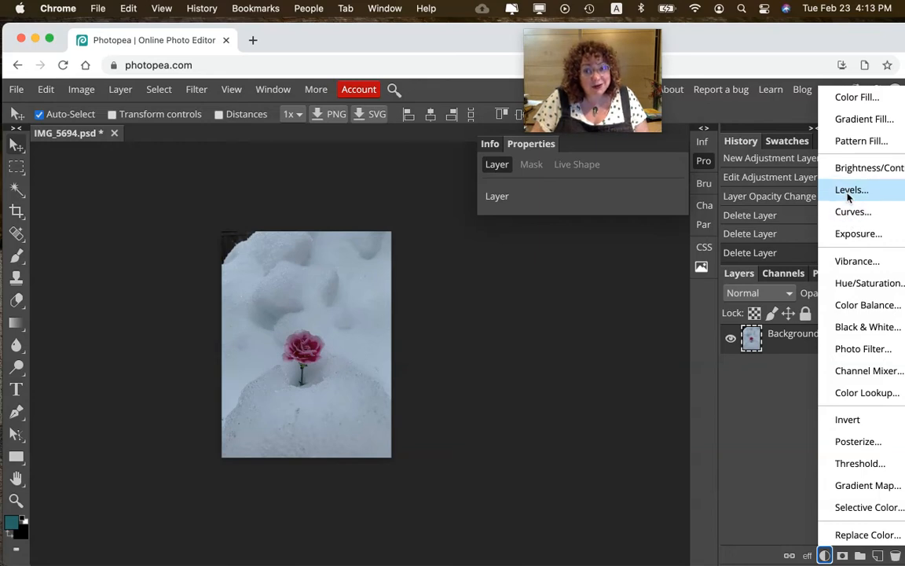
{"action": "left_click", "coordinate": [849, 190]}
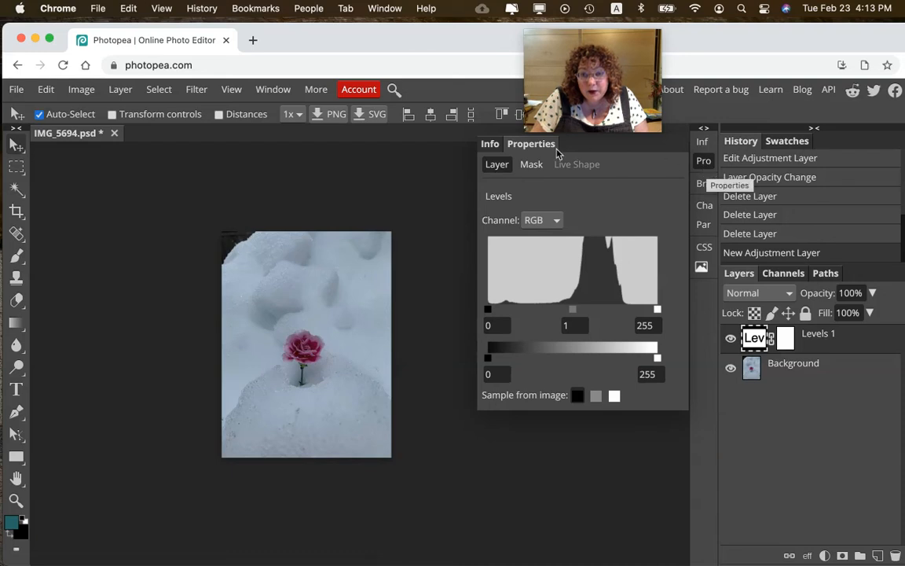
{"action": "left_click", "coordinate": [704, 162]}
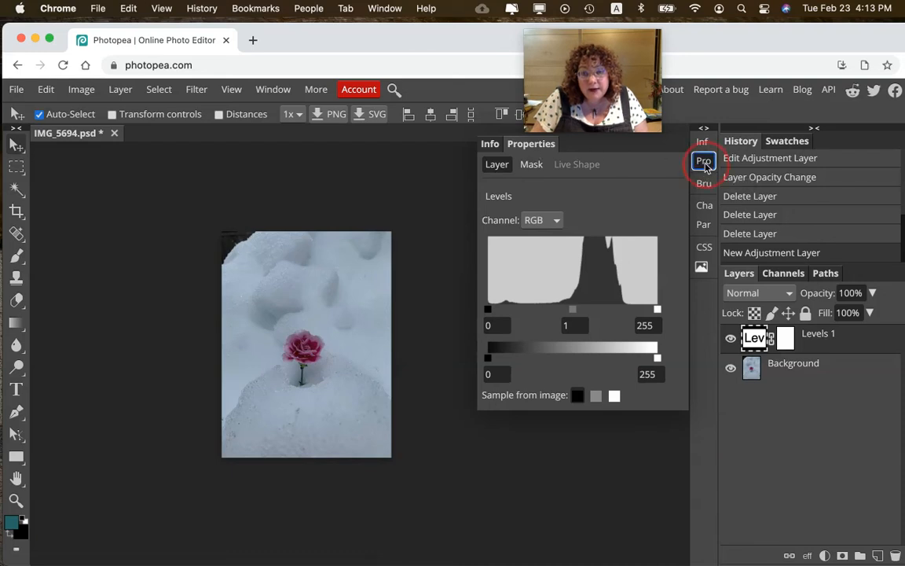
{"action": "left_click", "coordinate": [705, 165]}
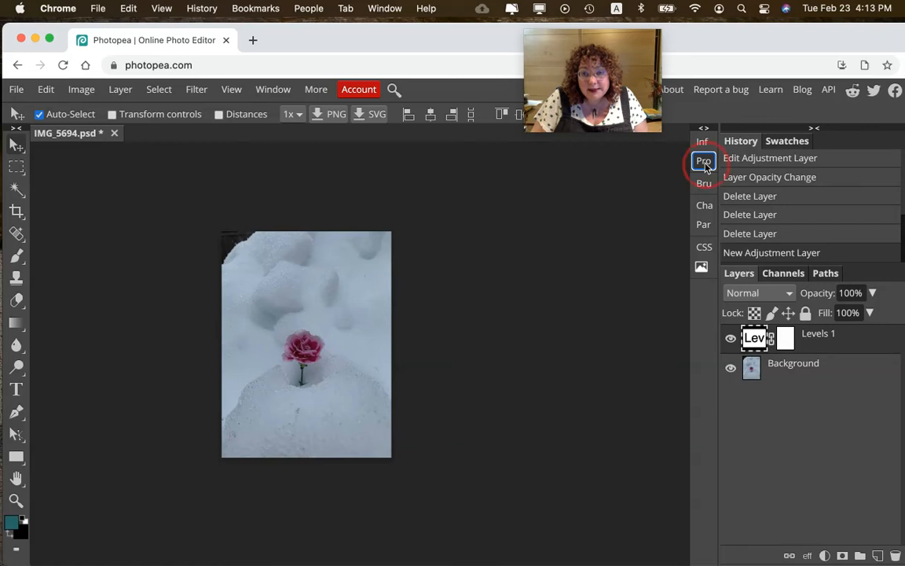
{"action": "left_click", "coordinate": [705, 164]}
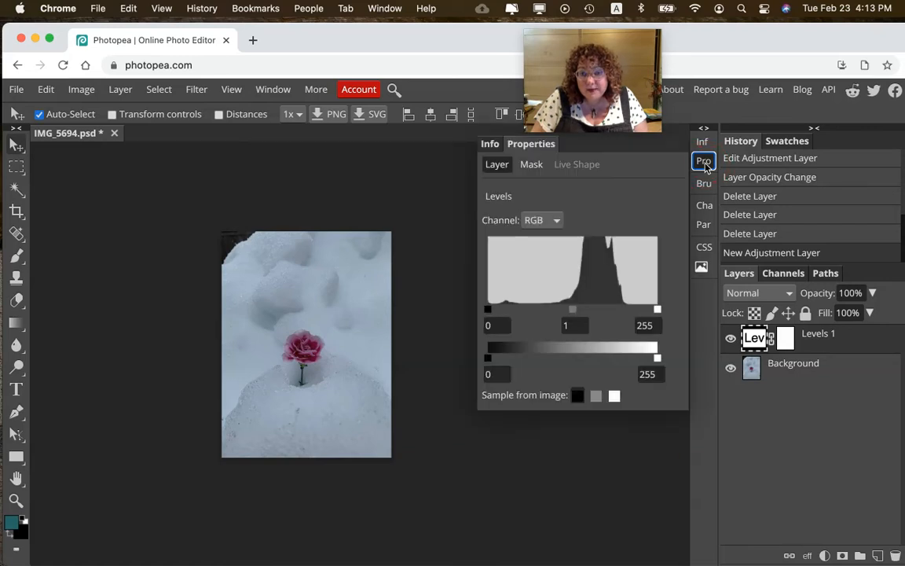
{"action": "left_click", "coordinate": [705, 164]}
{"action": "left_click", "coordinate": [705, 164]}
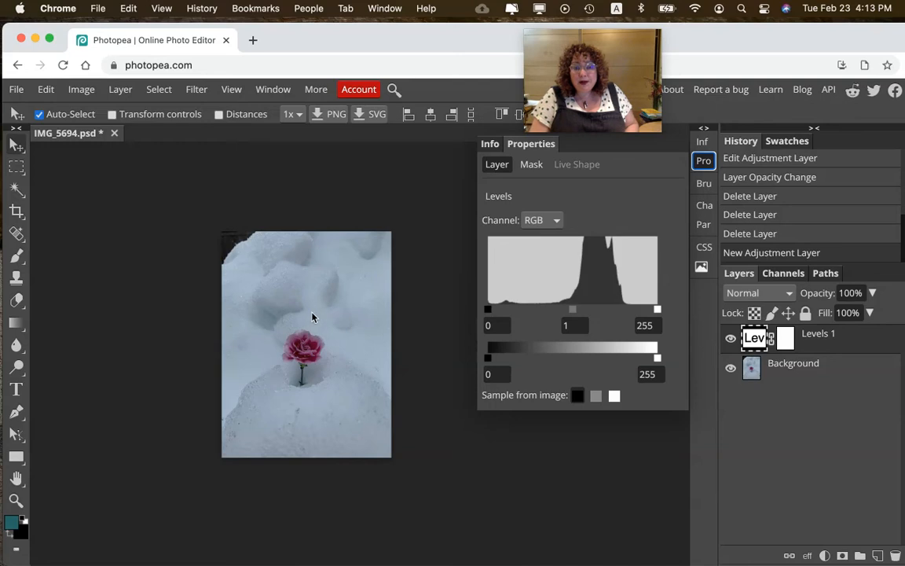
Zoom in and out of the flower photo, ending with an enlarged view of the flower in the snow
{"action": "left_click", "coordinate": [230, 91]}
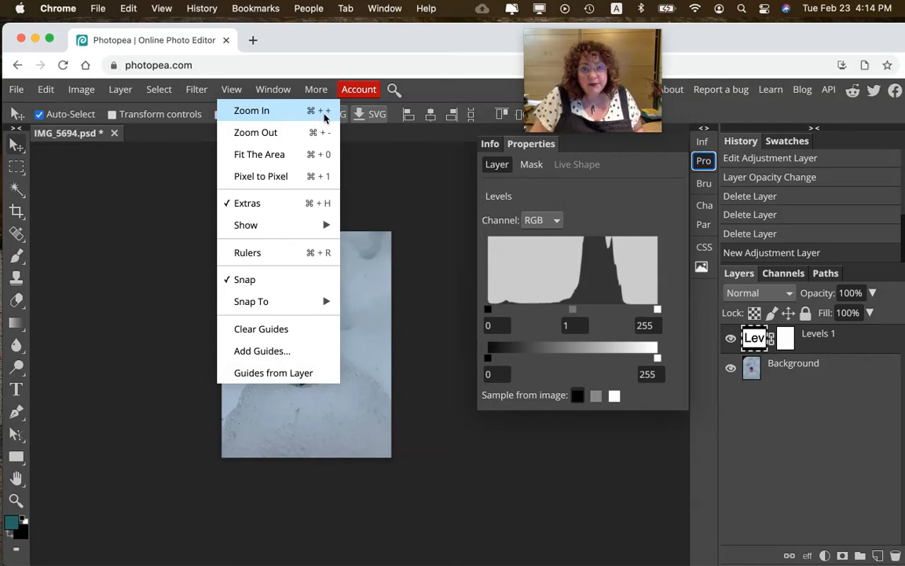
{"action": "left_click", "coordinate": [277, 114]}
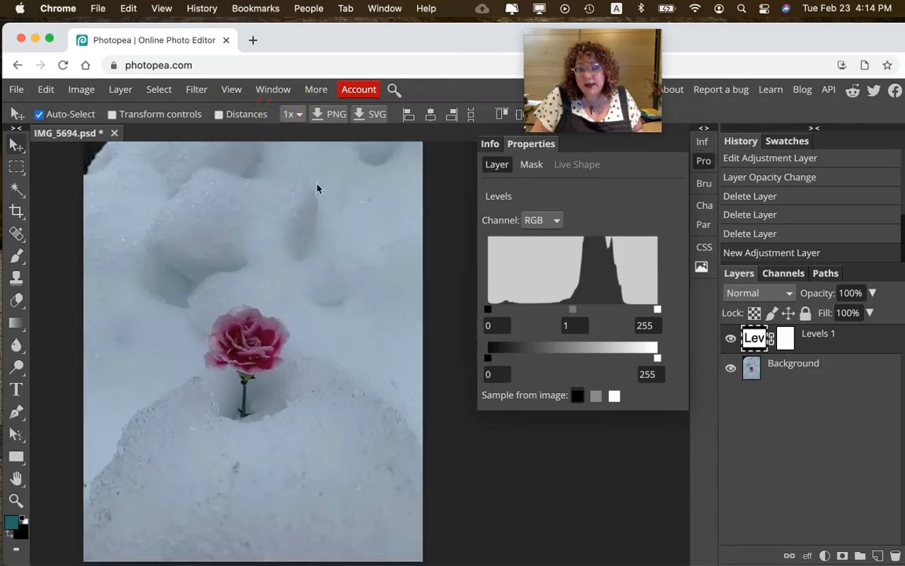
{"action": "key", "text": "ctrl+plus"}
{"action": "key", "text": "ctrl+plus"}
{"action": "key", "text": "ctrl+minus"}
{"action": "key", "text": "ctrl+minus"}
{"action": "key", "text": "ctrl+minus"}
{"action": "key", "text": "ctrl+minus"}
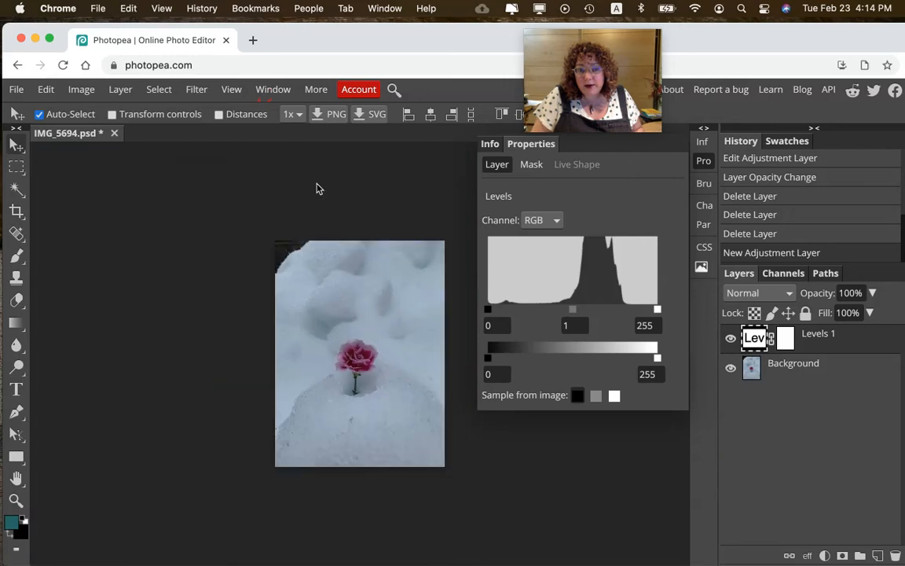
{"action": "key", "text": "ctrl+minus"}
{"action": "key", "text": "ctrl+minus"}
{"action": "key", "text": "ctrl+minus"}
{"action": "key", "text": "ctrl+minus"}
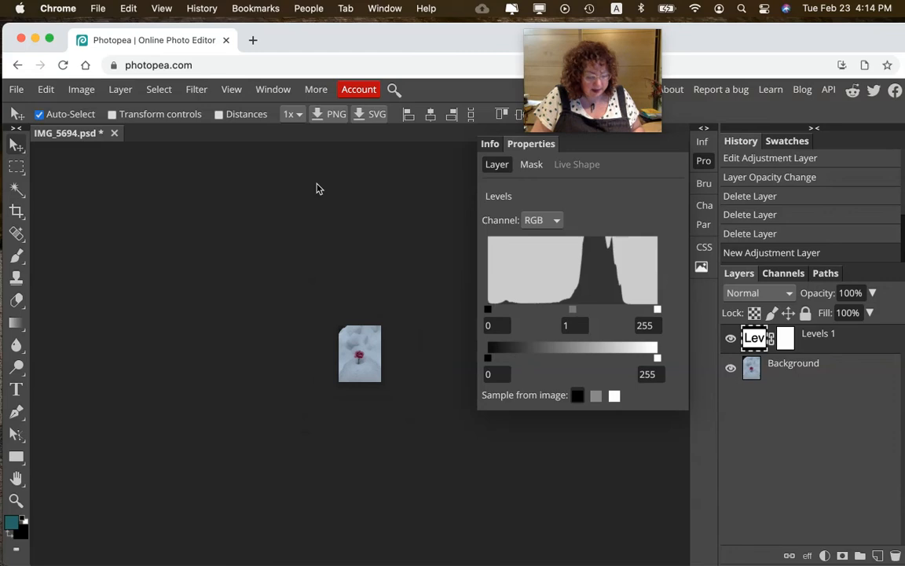
{"action": "key", "text": "ctrl+plus"}
{"action": "key", "text": "ctrl+plus"}
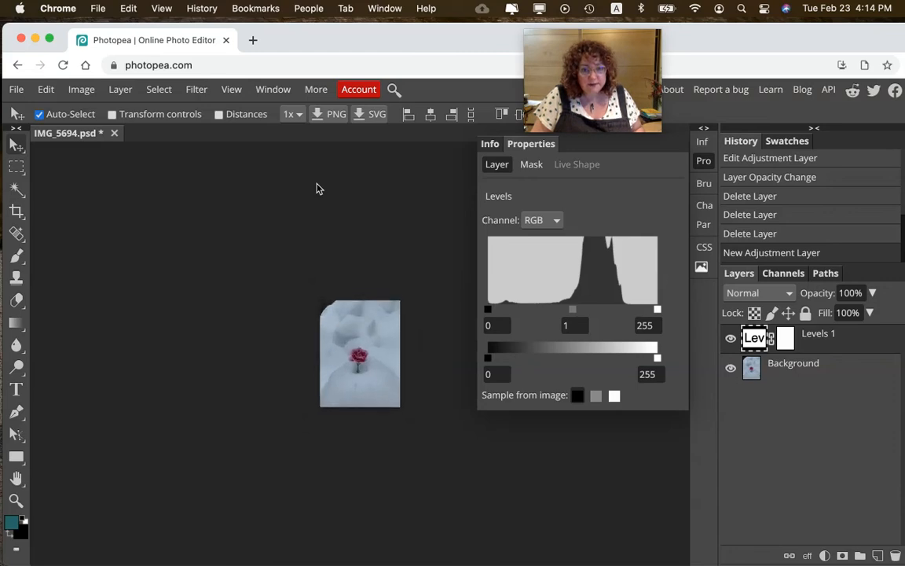
{"action": "key", "text": "ctrl+plus"}
{"action": "key", "text": "ctrl+plus"}
{"action": "key", "text": "ctrl+plus"}
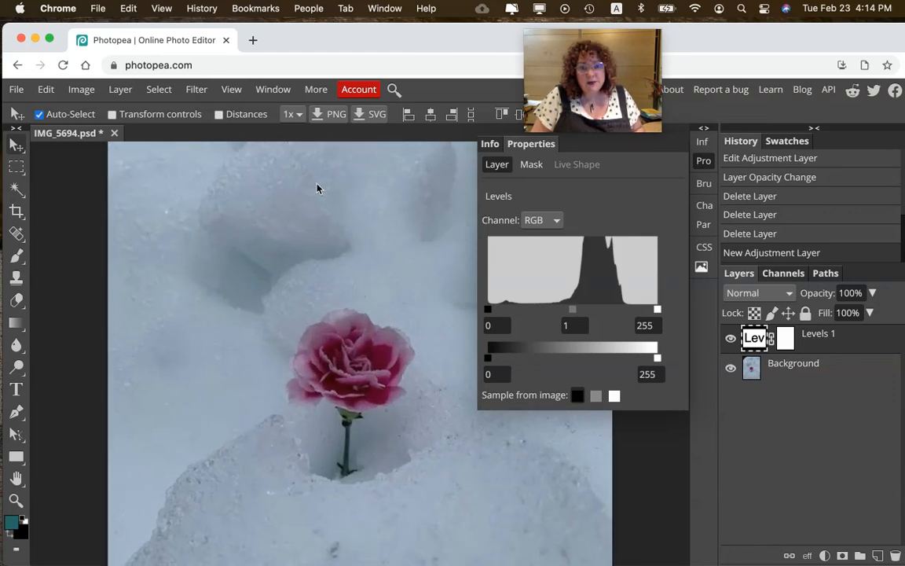
{"action": "key", "text": "ctrl+minus"}
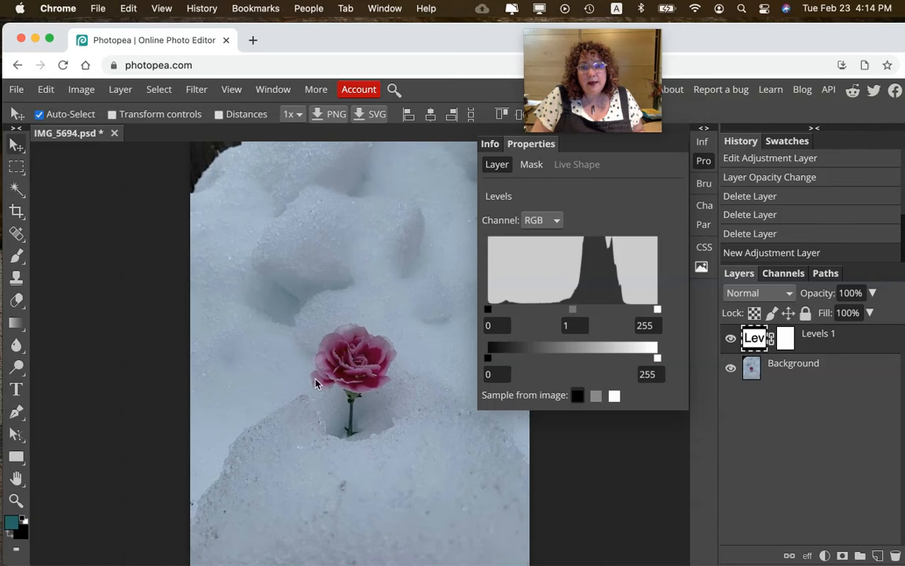
Pan the enlarged photo with the Hand tool until it sits clear of the Levels properties, and return to the Move tool
{"action": "left_click", "coordinate": [17, 479]}
{"action": "left_click_drag", "start_coordinate": [297, 346], "coordinate": [258, 375]}
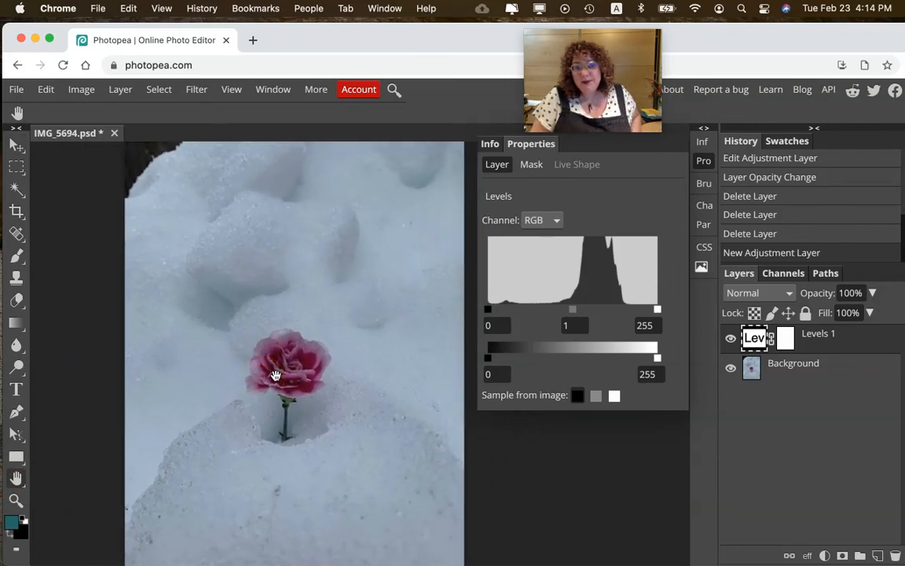
{"action": "left_click", "coordinate": [16, 144]}
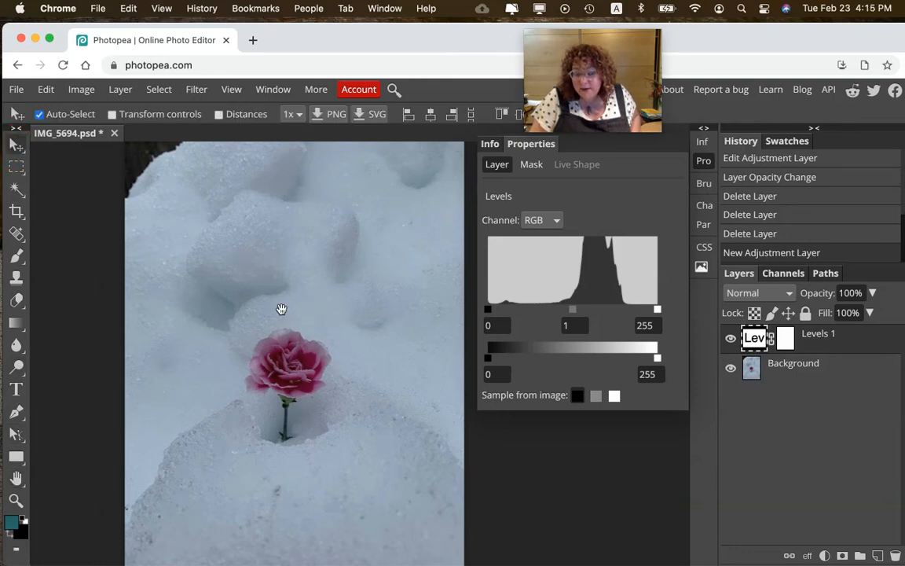
{"action": "mouse_move", "coordinate": [291, 305]}
{"action": "left_mouse_down"}
{"action": "mouse_move", "coordinate": [248, 304]}
{"action": "mouse_move", "coordinate": [275, 307]}
{"action": "left_mouse_up"}
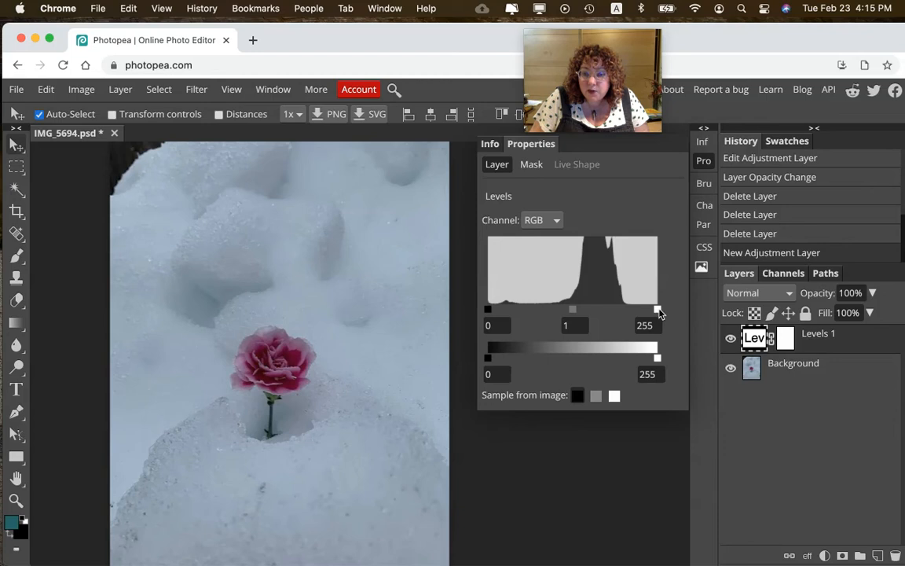
Set the Levels adjustment's white input level to 217 and its black input level to 18 on the RGB channel
{"action": "left_click_drag", "start_coordinate": [660, 314], "coordinate": [635, 312]}
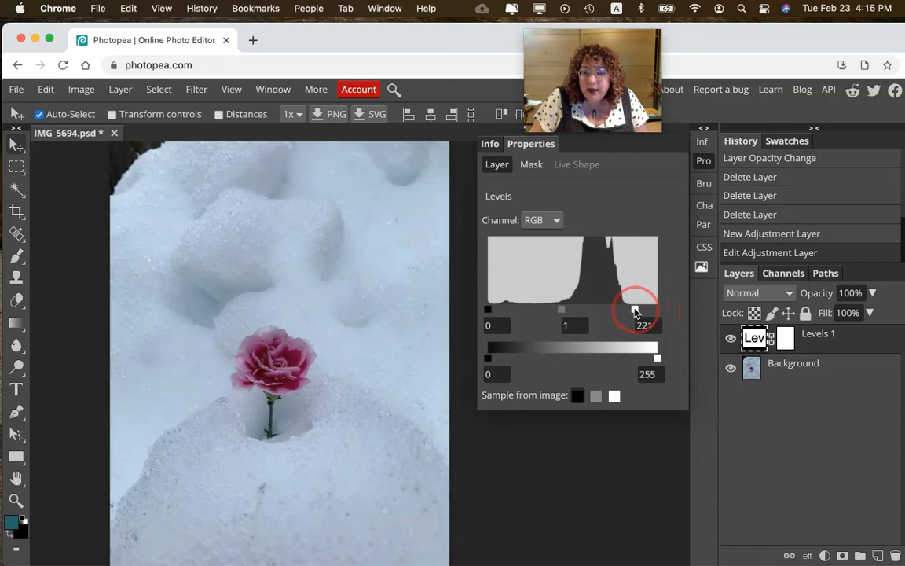
{"action": "left_click_drag", "start_coordinate": [636, 312], "coordinate": [635, 311]}
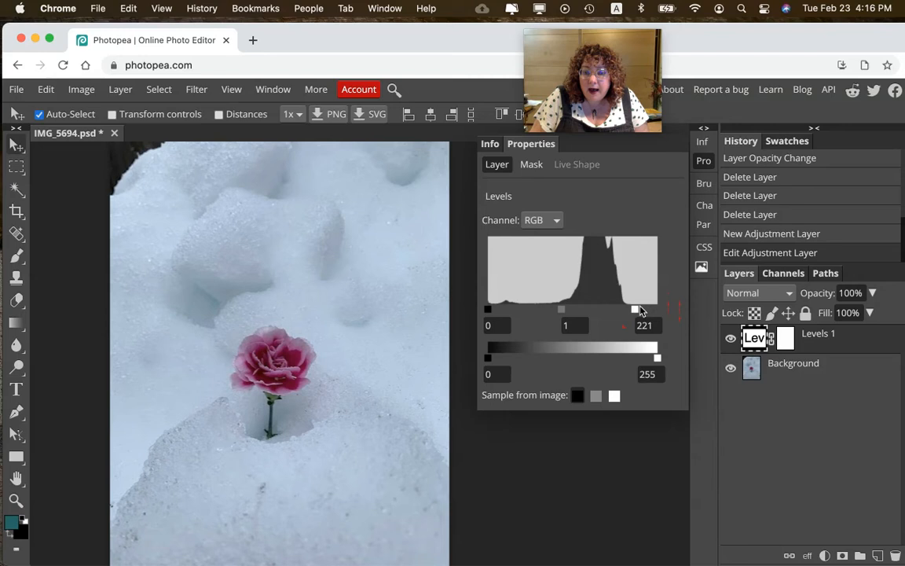
{"action": "left_click_drag", "start_coordinate": [636, 312], "coordinate": [627, 306]}
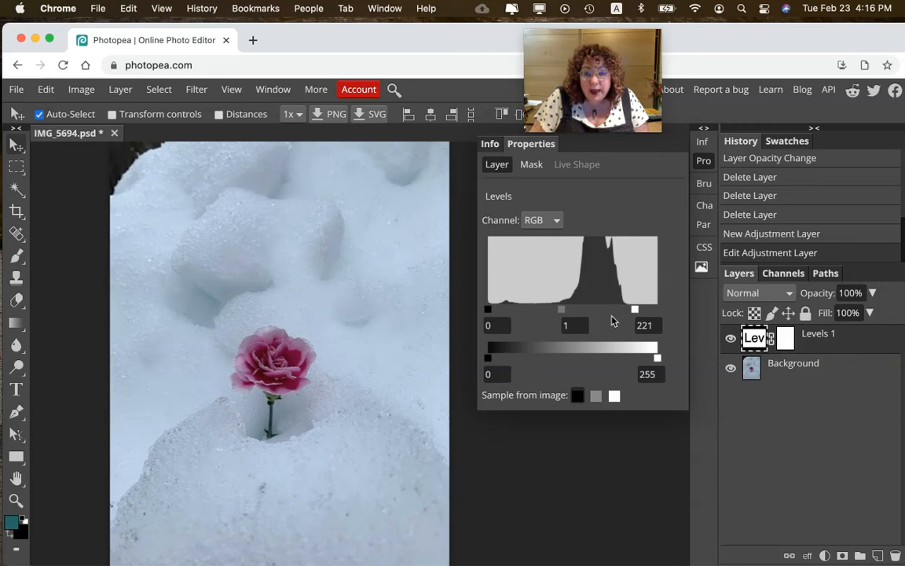
{"action": "mouse_move", "coordinate": [635, 311]}
{"action": "left_mouse_down"}
{"action": "mouse_move", "coordinate": [659, 314]}
{"action": "mouse_move", "coordinate": [632, 312]}
{"action": "left_mouse_up"}
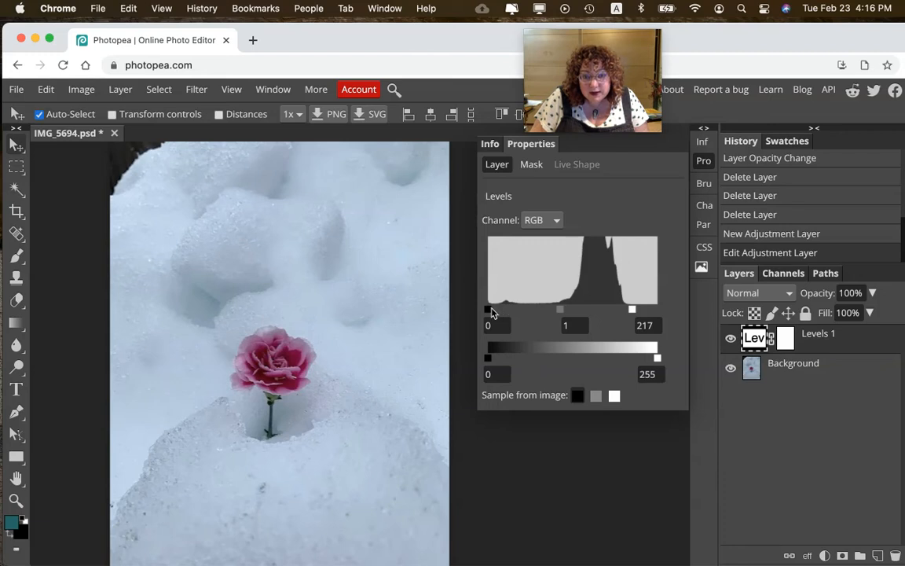
{"action": "left_click_drag", "start_coordinate": [489, 313], "coordinate": [498, 313]}
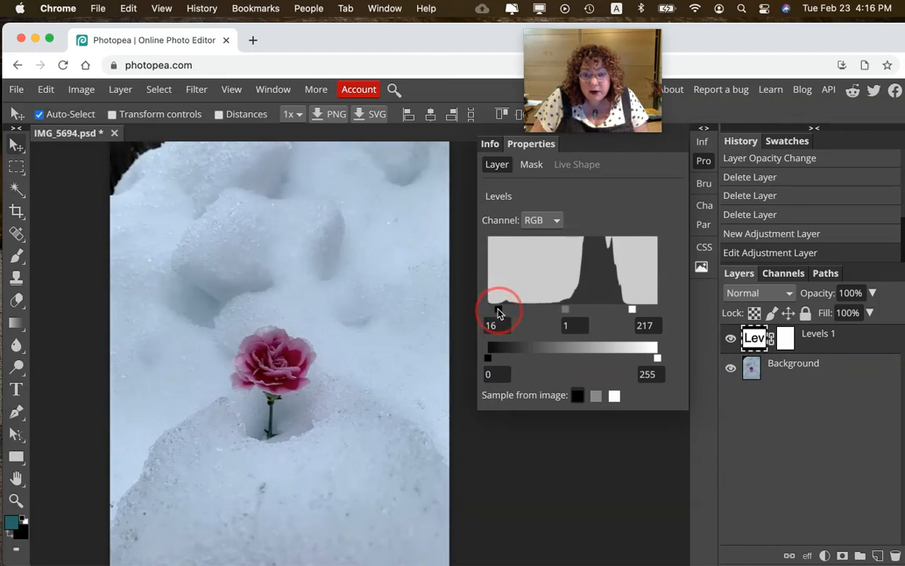
{"action": "left_click_drag", "start_coordinate": [498, 313], "coordinate": [498, 313]}
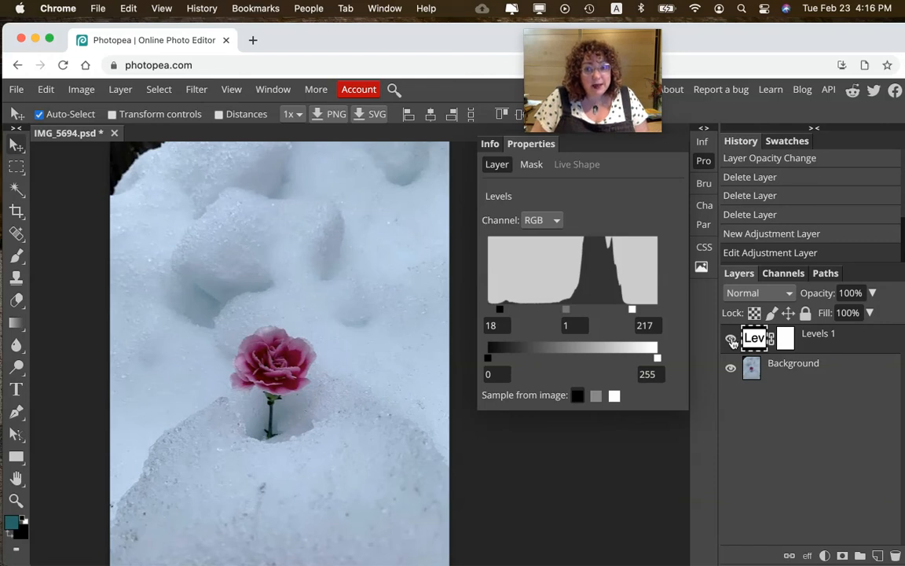
Toggle the Levels layer's visibility to compare the photo with and without the adjustment, leaving the layer visible
{"action": "left_click", "coordinate": [732, 339]}
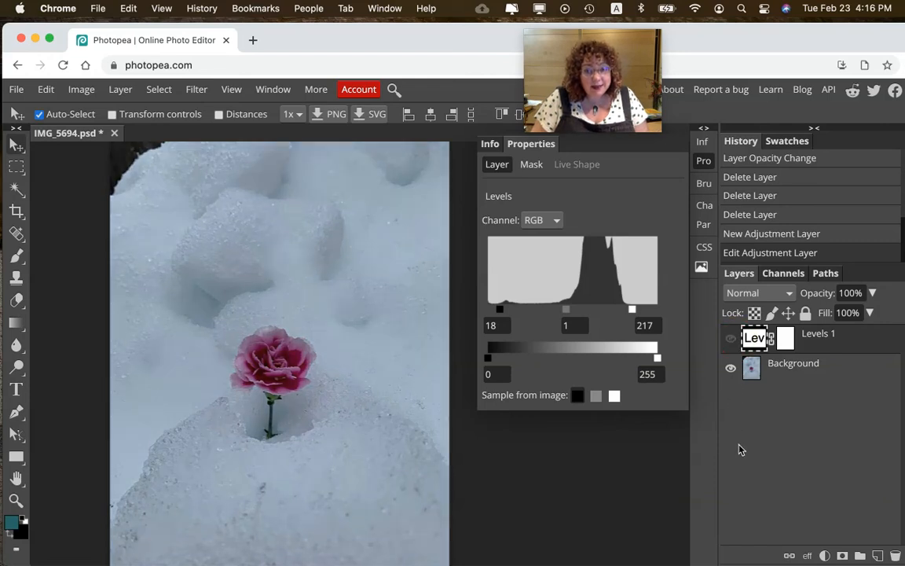
{"action": "left_click", "coordinate": [731, 341]}
{"action": "left_click", "coordinate": [730, 340]}
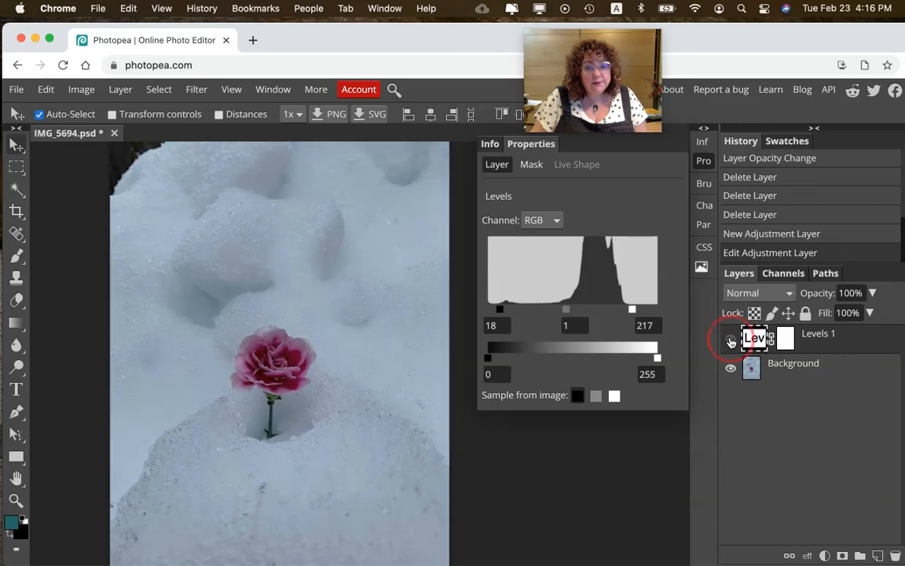
{"action": "left_click", "coordinate": [731, 340]}
{"action": "left_click", "coordinate": [731, 340]}
{"action": "left_click", "coordinate": [730, 340]}
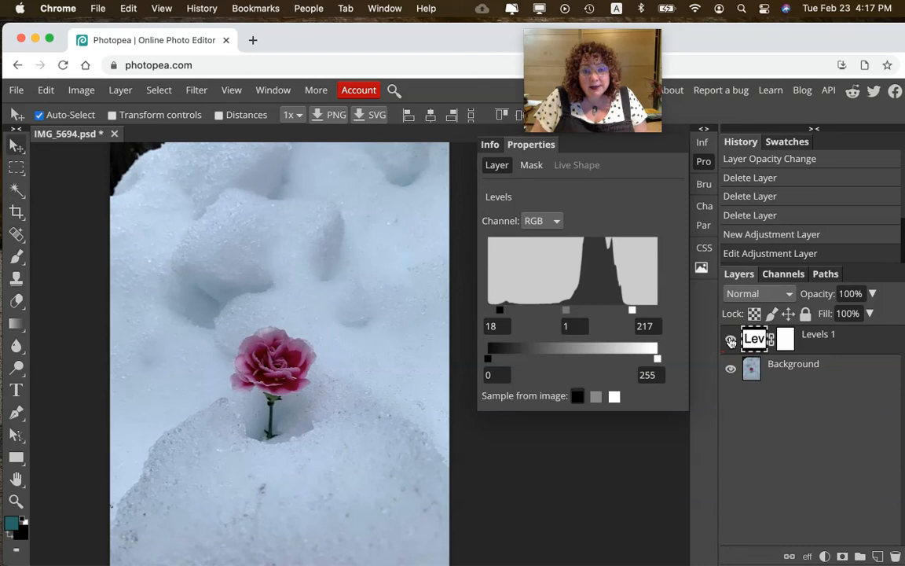
Hide the Levels 1 layer and show it again for one more before-and-after comparison
{"action": "left_click", "coordinate": [730, 341]}
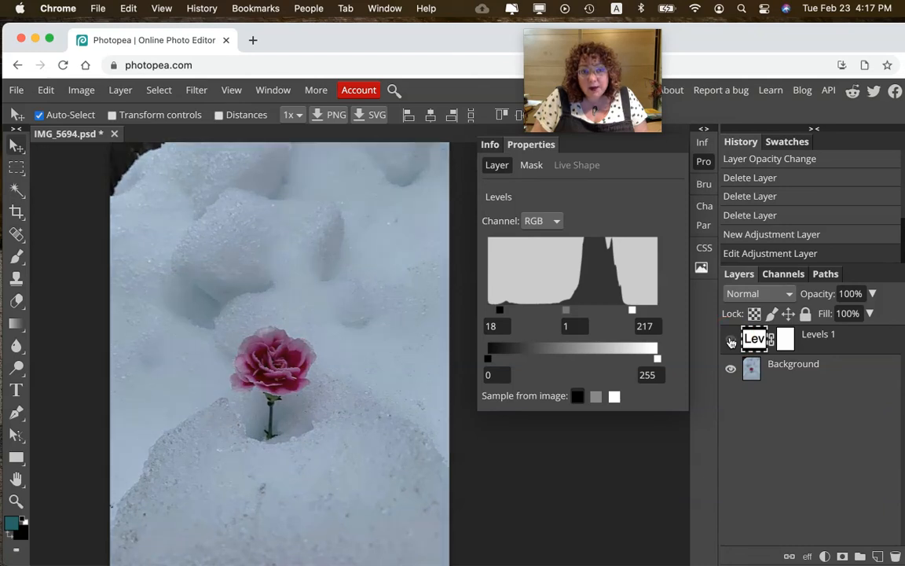
{"action": "left_click", "coordinate": [731, 341]}
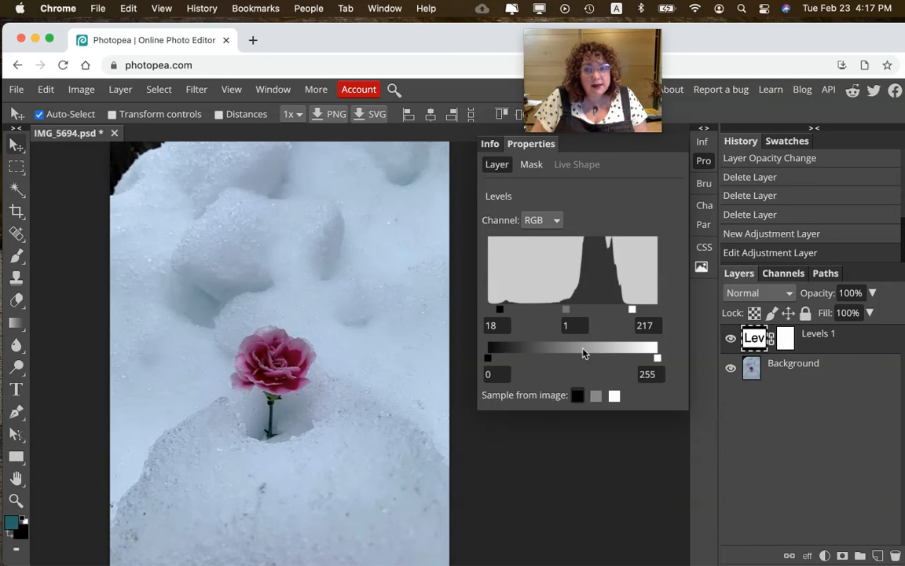
Add a Curves adjustment layer above Levels 1 and raise its RGB curve slightly with a point in the highlights
{"action": "left_click", "coordinate": [825, 556]}
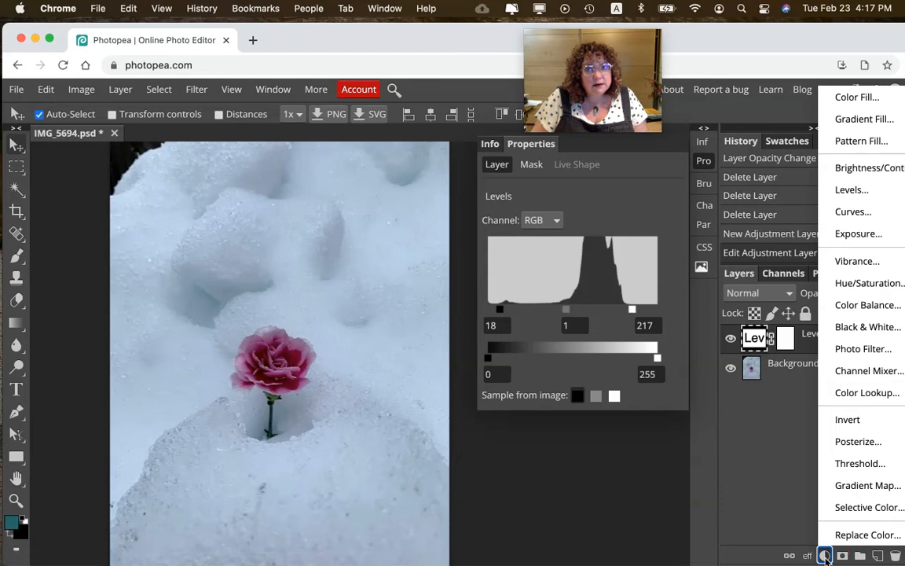
{"action": "left_click", "coordinate": [862, 214]}
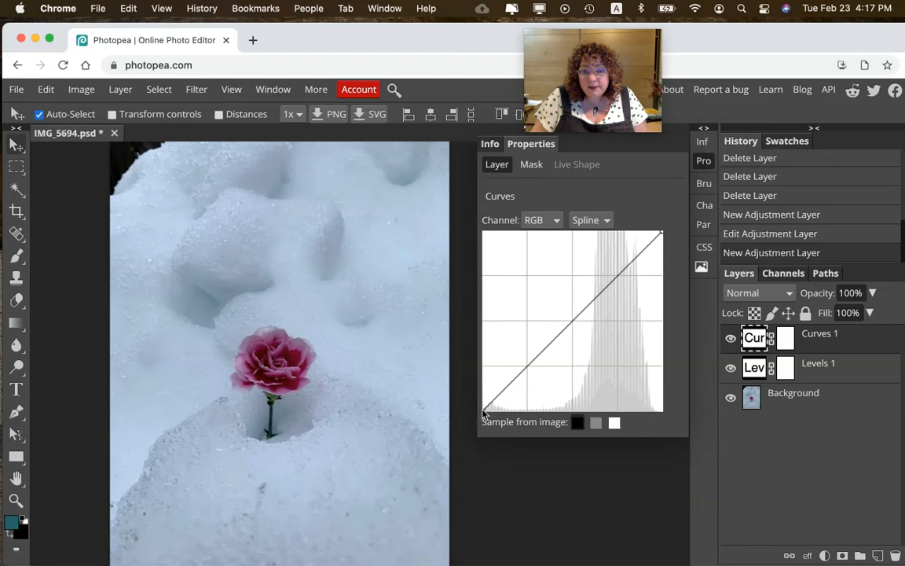
{"action": "left_click", "coordinate": [636, 259]}
{"action": "left_click_drag", "start_coordinate": [636, 259], "coordinate": [629, 248]}
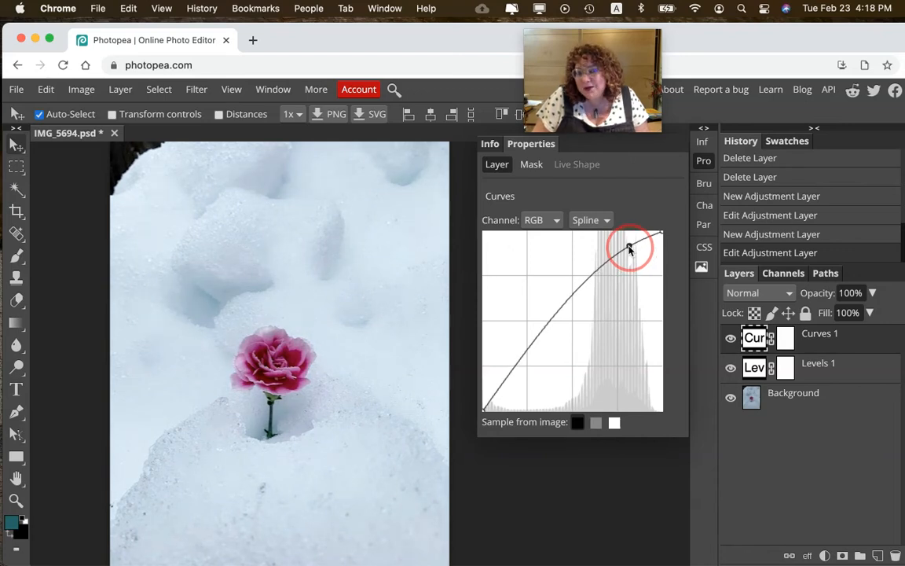
{"action": "mouse_move", "coordinate": [630, 248]}
{"action": "left_mouse_down"}
{"action": "mouse_move", "coordinate": [552, 250]}
{"action": "mouse_move", "coordinate": [543, 305]}
{"action": "mouse_move", "coordinate": [578, 275]}
{"action": "mouse_move", "coordinate": [646, 250]}
{"action": "left_mouse_up"}
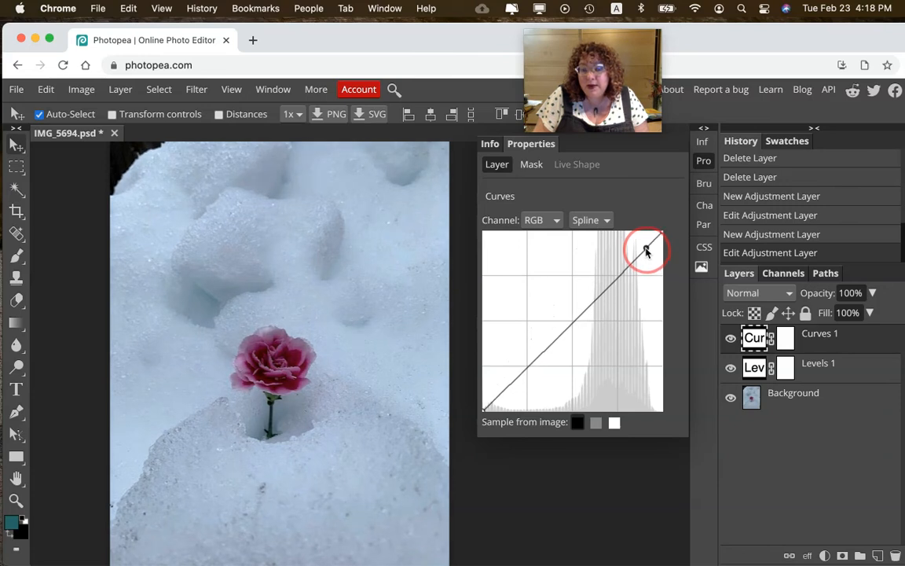
{"action": "left_click_drag", "start_coordinate": [646, 250], "coordinate": [639, 252]}
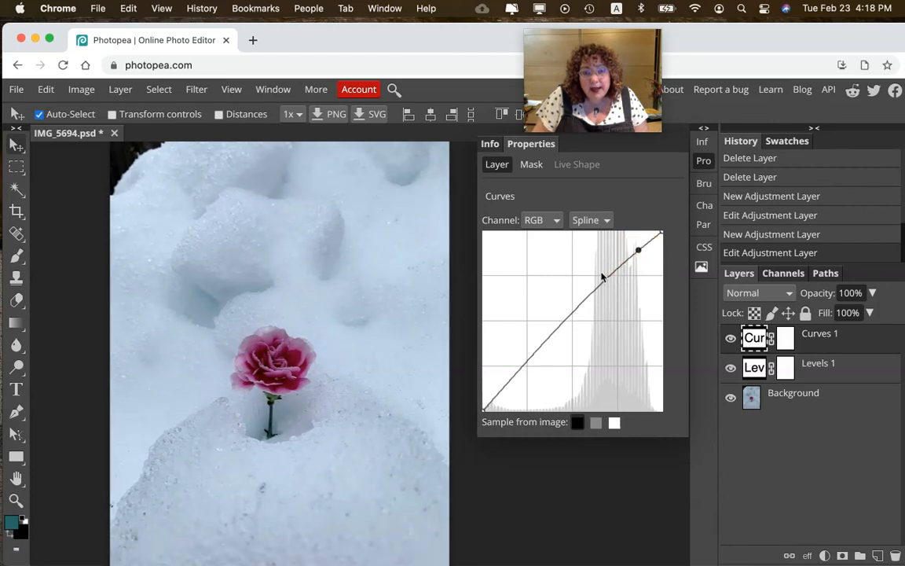
Place a second point in the shadows of the RGB curve and lower it slightly to form a gentle S-curve
{"action": "left_click", "coordinate": [509, 384]}
{"action": "left_click_drag", "start_coordinate": [510, 385], "coordinate": [511, 387]}
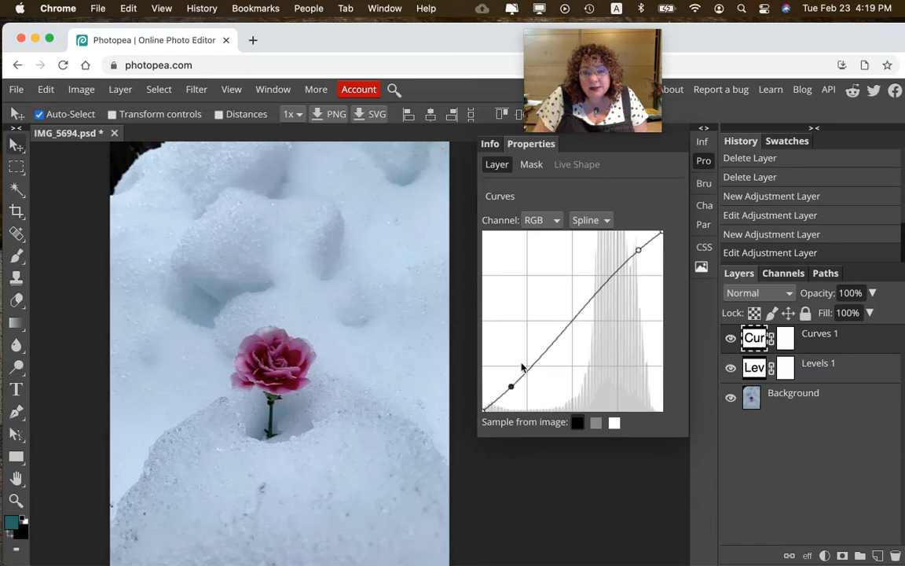
{"action": "mouse_move", "coordinate": [510, 388]}
{"action": "left_mouse_down"}
{"action": "mouse_move", "coordinate": [521, 400]}
{"action": "mouse_move", "coordinate": [509, 390]}
{"action": "left_mouse_up"}
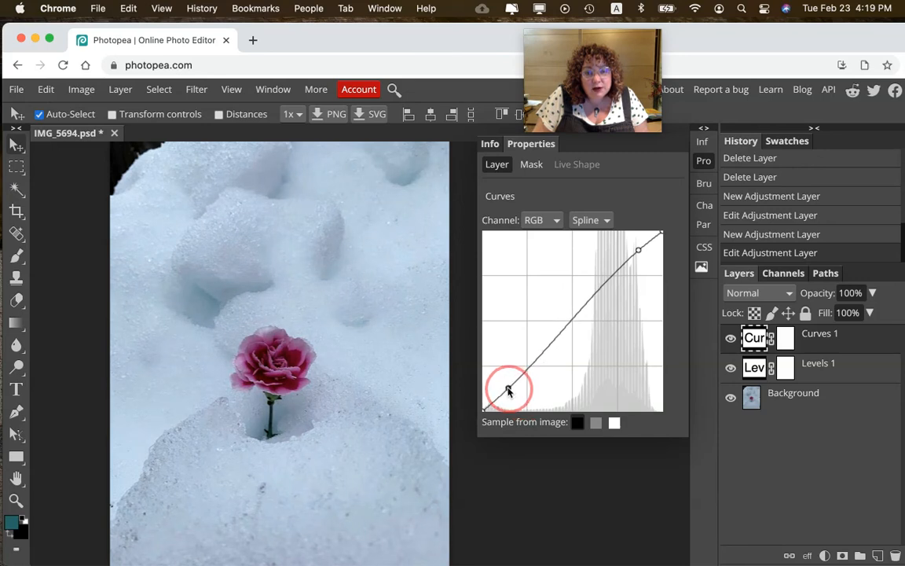
{"action": "left_click_drag", "start_coordinate": [509, 390], "coordinate": [509, 390]}
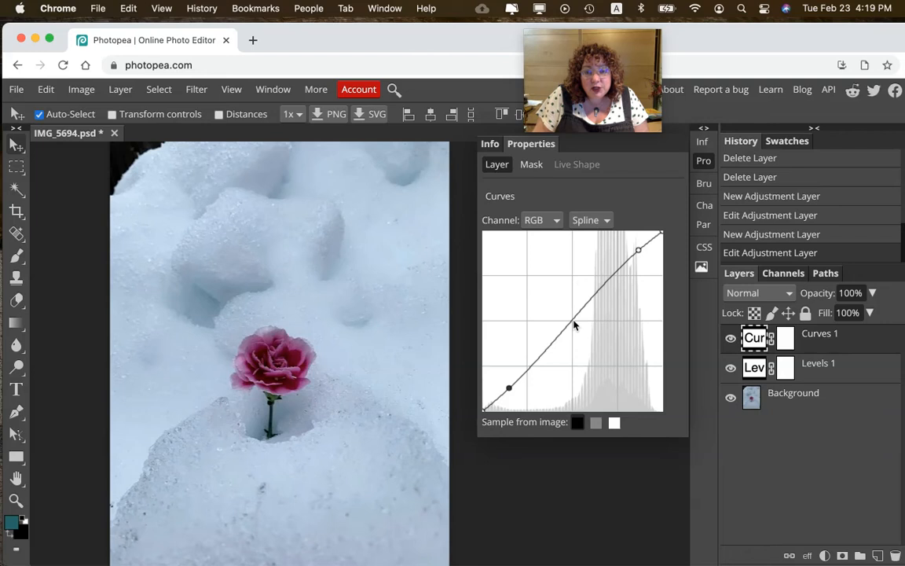
Try a midtone point near the middle of the curve and remove it again
{"action": "mouse_move", "coordinate": [573, 323]}
{"action": "left_mouse_down"}
{"action": "mouse_move", "coordinate": [549, 306]}
{"action": "mouse_move", "coordinate": [585, 347]}
{"action": "mouse_move", "coordinate": [569, 323]}
{"action": "left_mouse_up"}
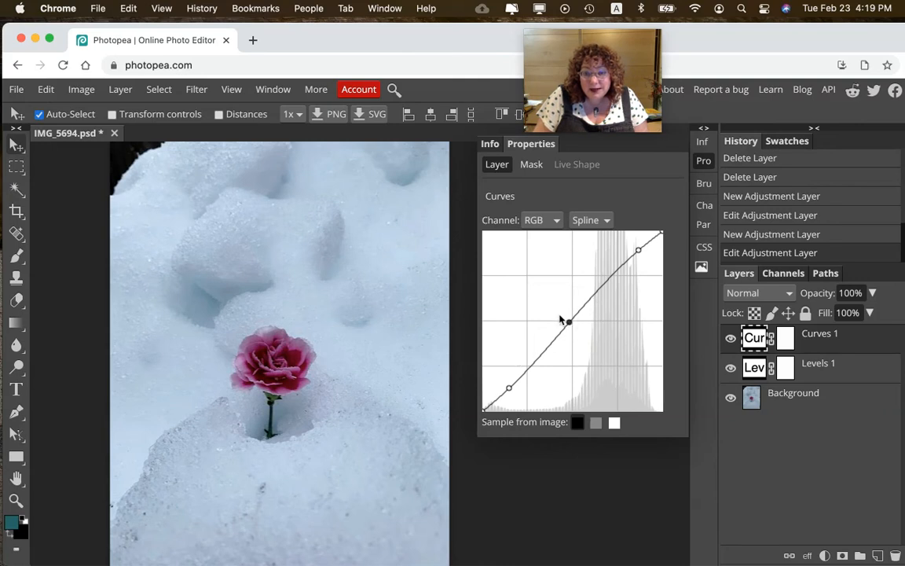
{"action": "left_click_drag", "start_coordinate": [569, 323], "coordinate": [426, 292]}
{"action": "left_click_drag", "start_coordinate": [351, 292], "coordinate": [256, 297]}
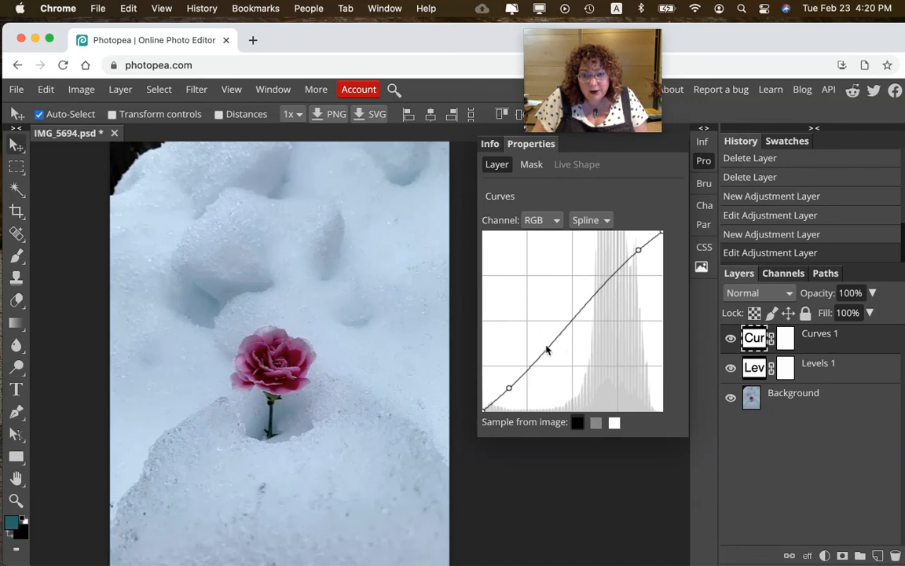
Compare the photo with and without the Curves and Levels adjustments by toggling their visibility, leaving both layers visible
{"action": "left_click", "coordinate": [730, 340]}
{"action": "left_click", "coordinate": [731, 340]}
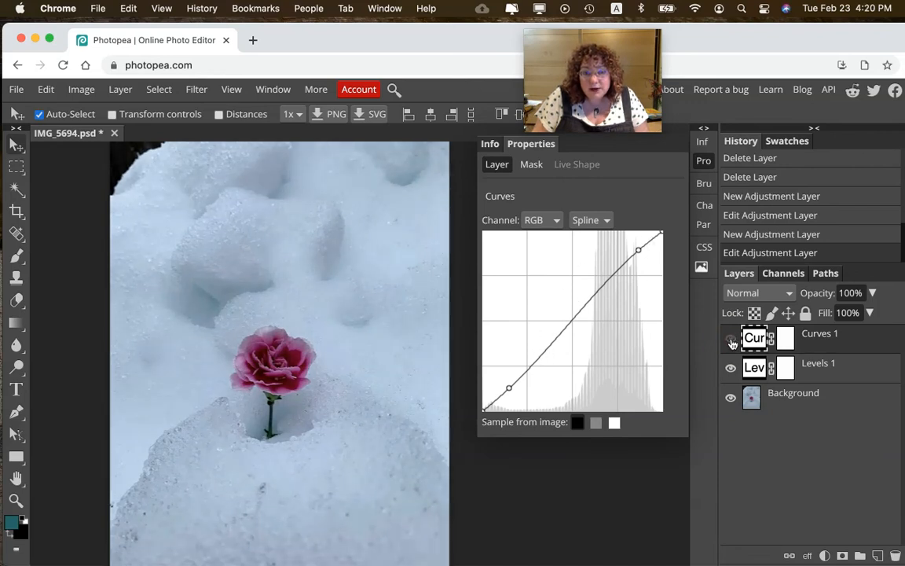
{"action": "left_click", "coordinate": [731, 340]}
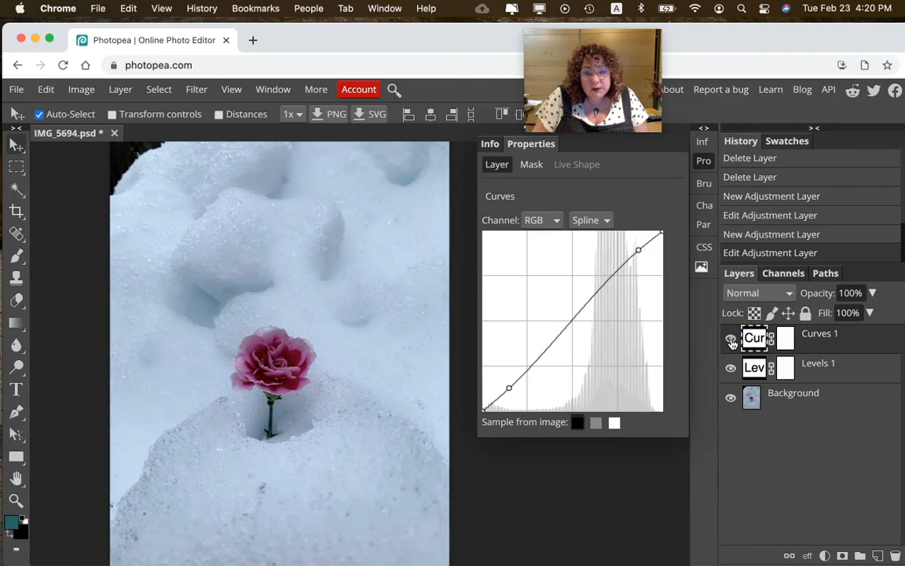
{"action": "left_click", "coordinate": [731, 340]}
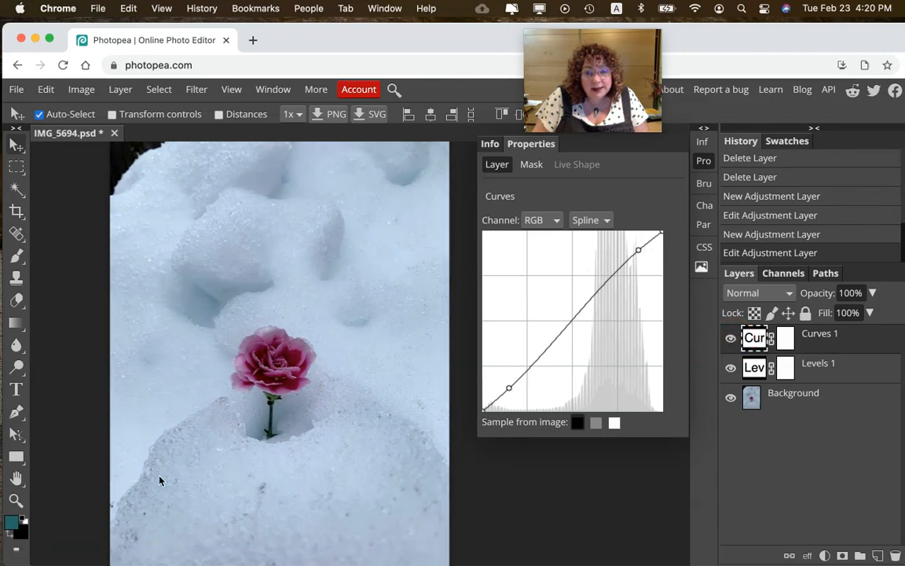
{"action": "left_click", "coordinate": [731, 340]}
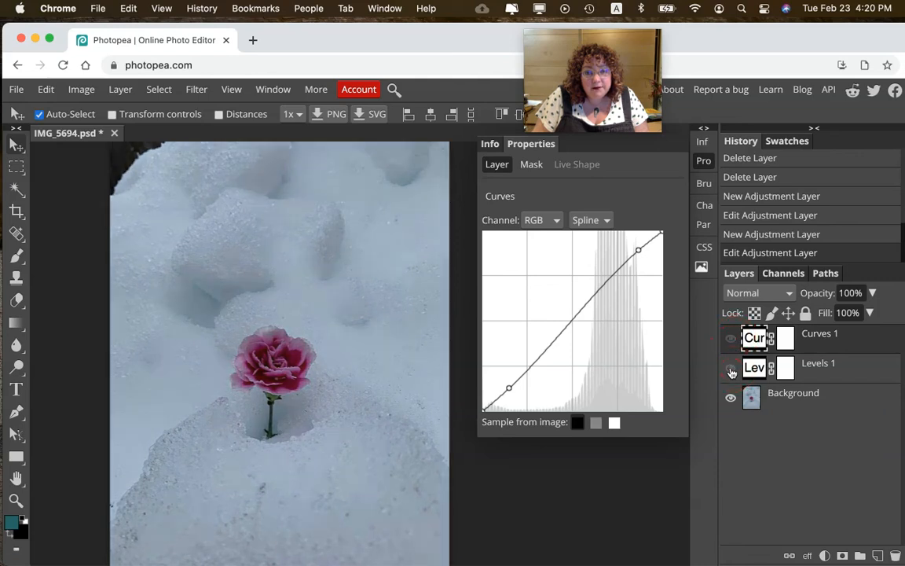
{"action": "left_click", "coordinate": [731, 369]}
{"action": "left_click", "coordinate": [731, 340]}
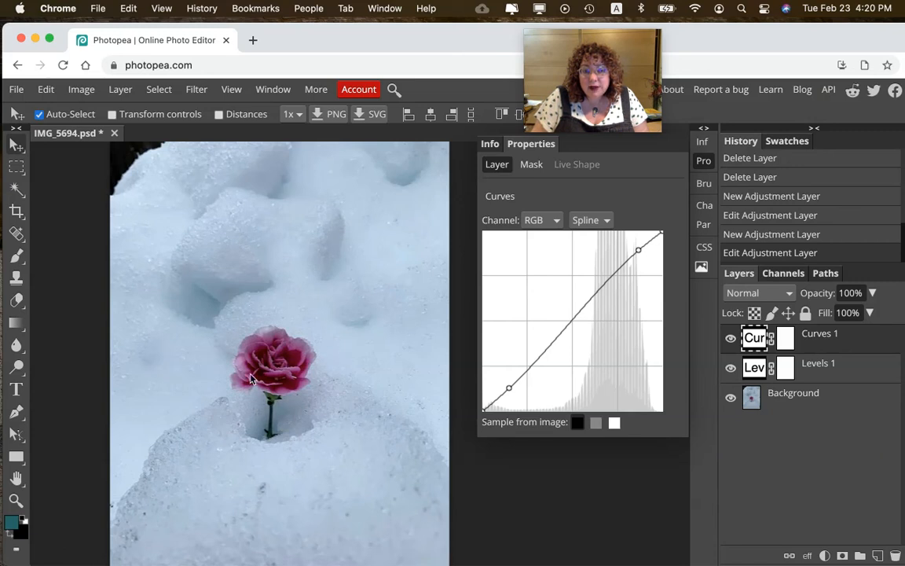
Add a Vibrance adjustment layer above Curves 1 with vibrance 3 and saturation 3
{"action": "left_click", "coordinate": [825, 556]}
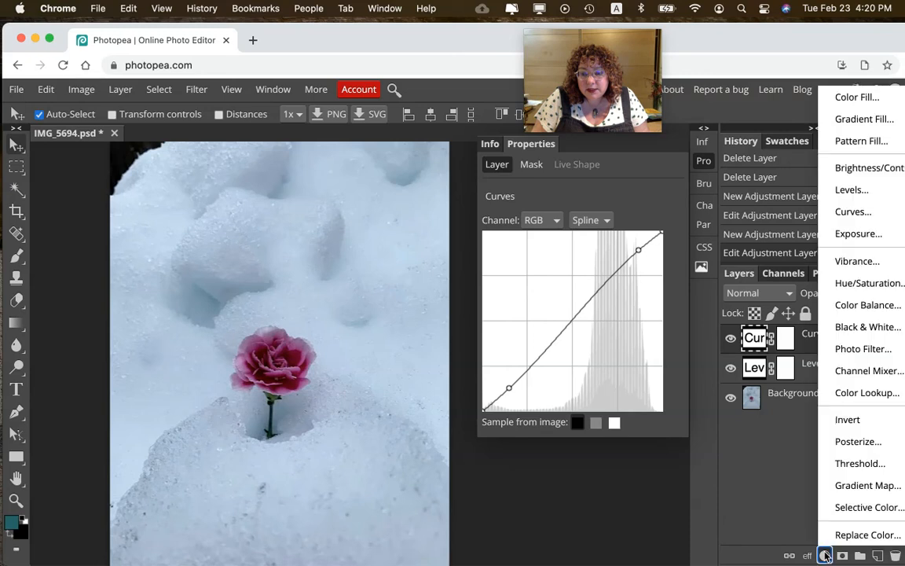
{"action": "left_click", "coordinate": [853, 264]}
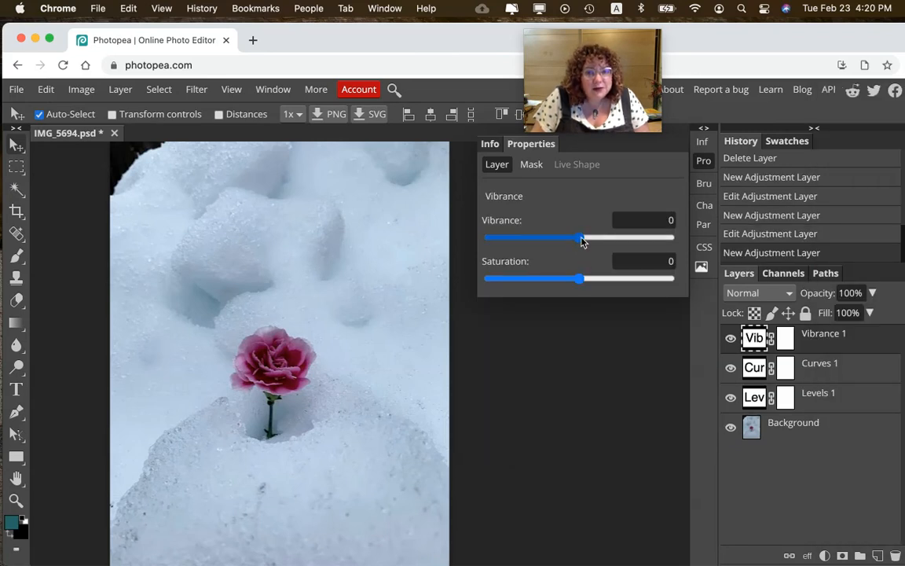
{"action": "left_click", "coordinate": [580, 238]}
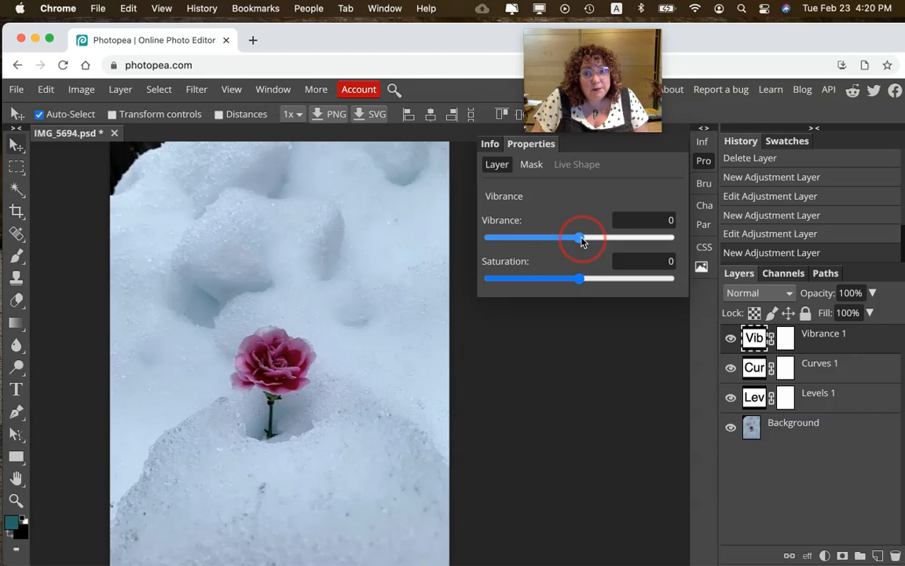
{"action": "left_click_drag", "start_coordinate": [581, 238], "coordinate": [583, 239]}
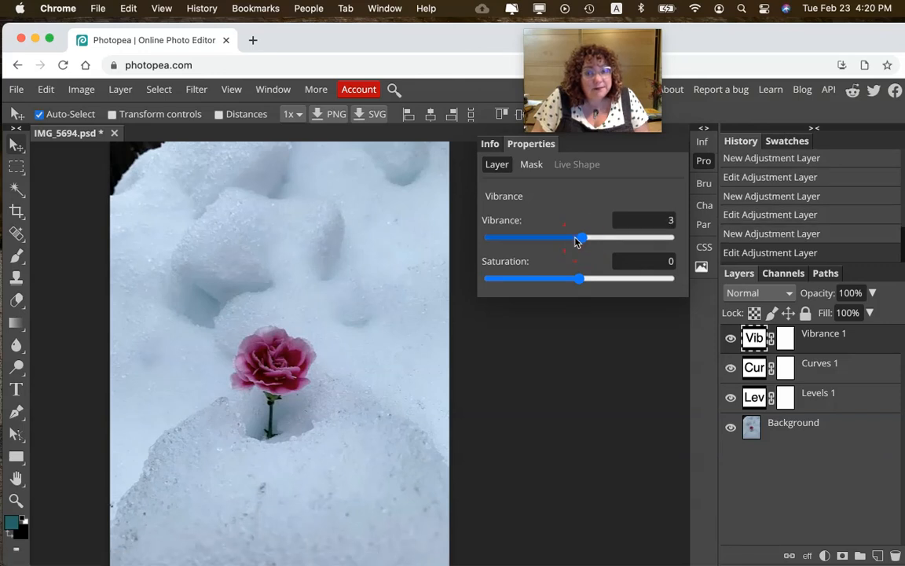
{"action": "left_click", "coordinate": [583, 284]}
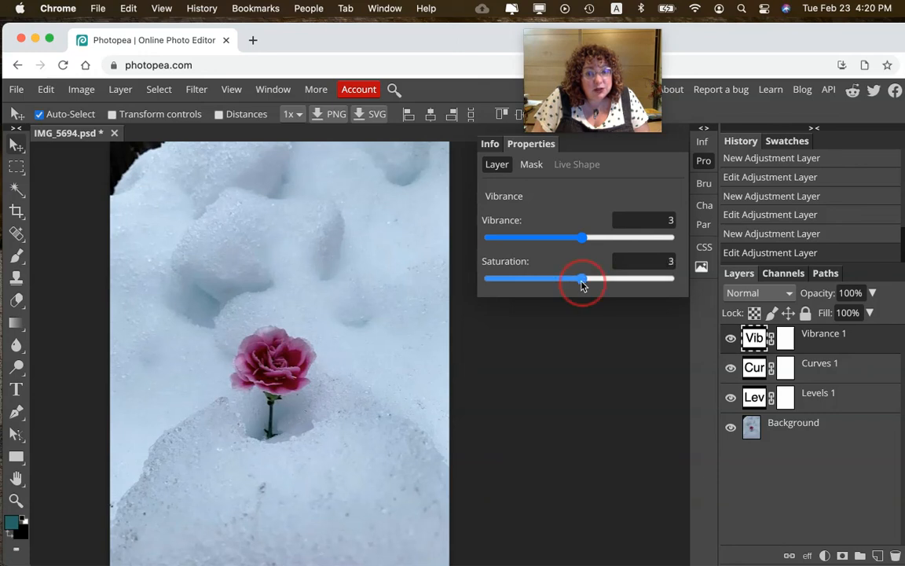
Toggle the Vibrance 1 layer's visibility to compare the photo with and without it, leaving the layer hidden
{"action": "left_click", "coordinate": [731, 339]}
{"action": "left_click", "coordinate": [731, 340]}
{"action": "left_click", "coordinate": [731, 341]}
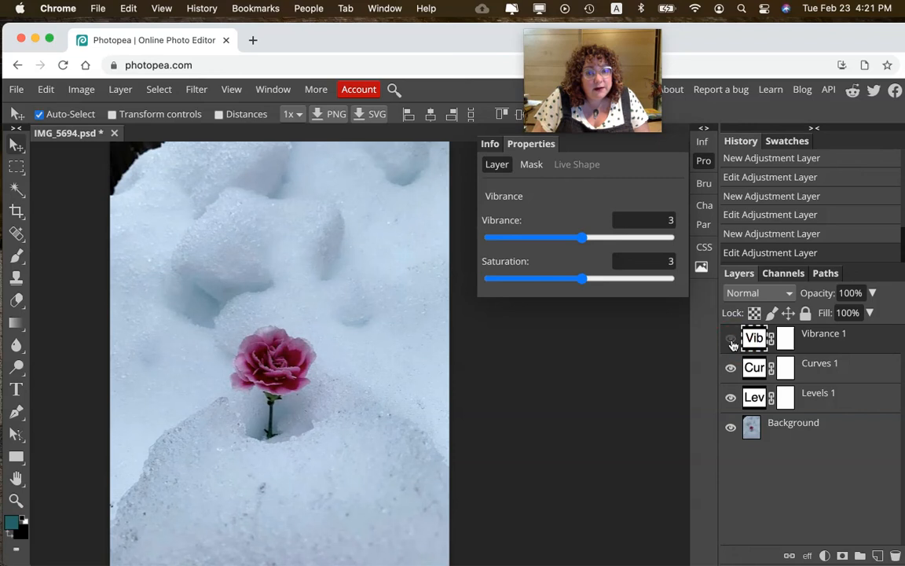
{"action": "left_click", "coordinate": [731, 342]}
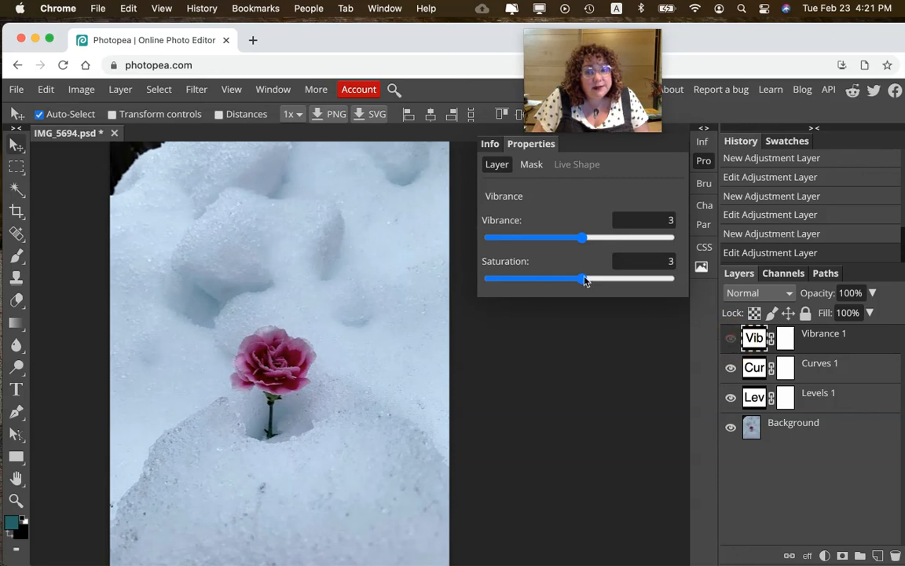
Exaggerate the Vibrance adjustment with vibrance 44 and saturation 49, and make the layer visible
{"action": "left_click_drag", "start_coordinate": [581, 238], "coordinate": [620, 241]}
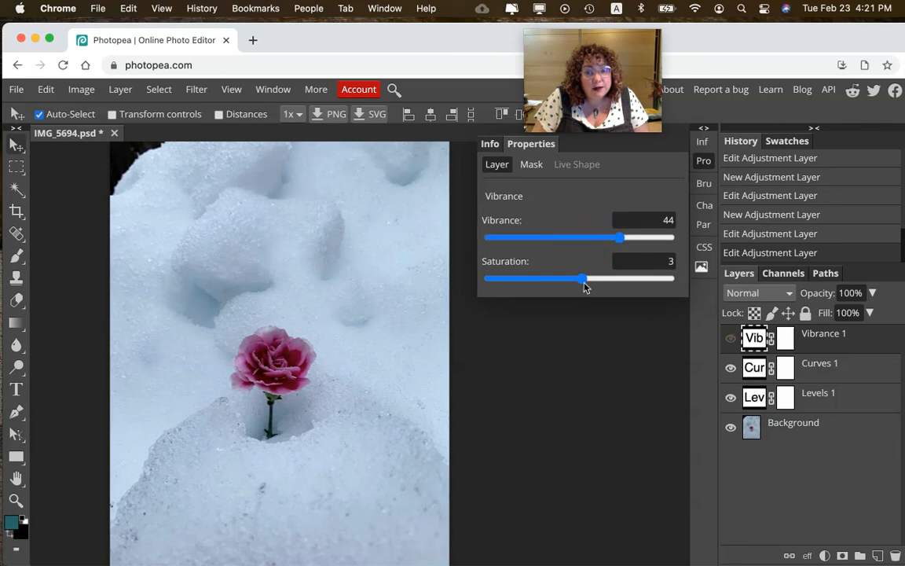
{"action": "left_click_drag", "start_coordinate": [608, 285], "coordinate": [623, 286]}
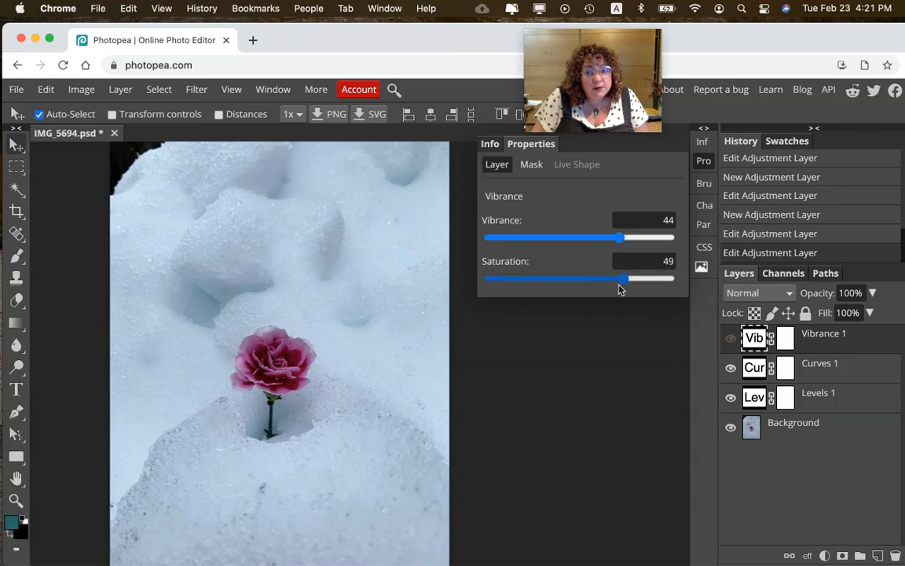
{"action": "left_click", "coordinate": [731, 338]}
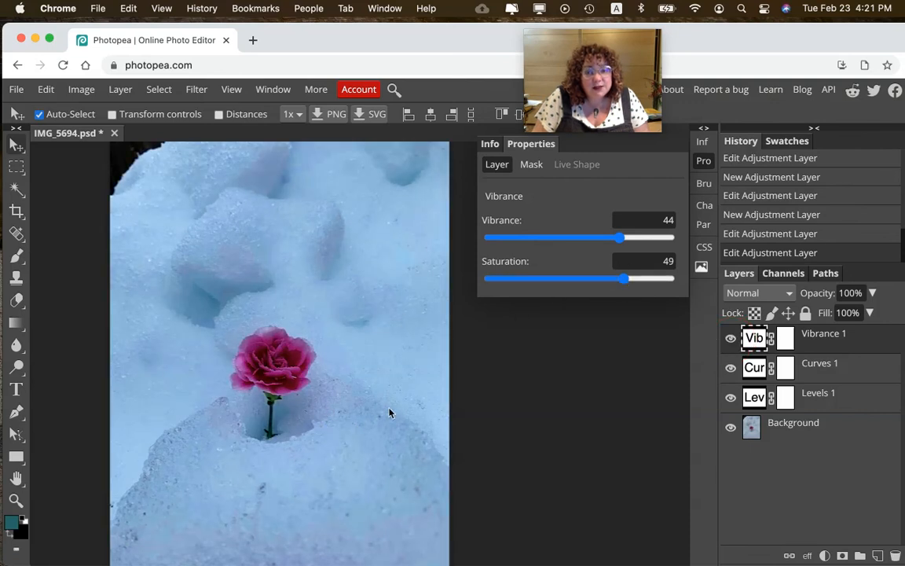
Reduce the Vibrance adjustment to saturation 3 and vibrance 2
{"action": "left_click_drag", "start_coordinate": [604, 283], "coordinate": [583, 287]}
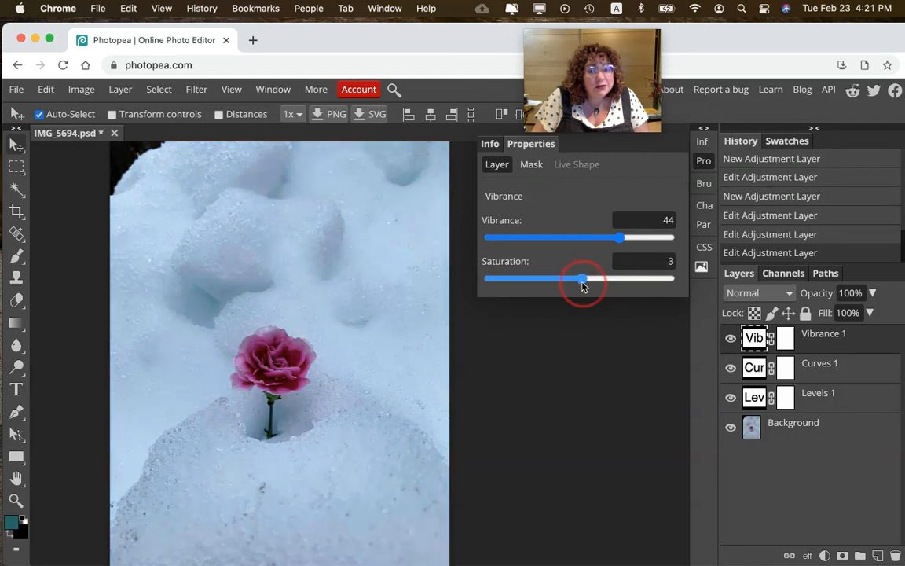
{"action": "left_click", "coordinate": [591, 238]}
{"action": "left_click_drag", "start_coordinate": [584, 246], "coordinate": [582, 248]}
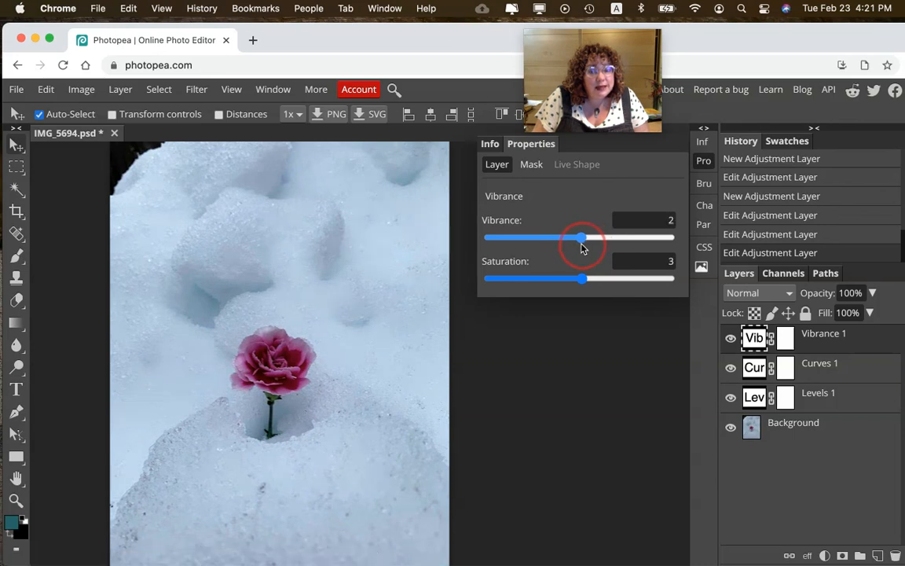
{"action": "left_click_drag", "start_coordinate": [582, 248], "coordinate": [583, 248]}
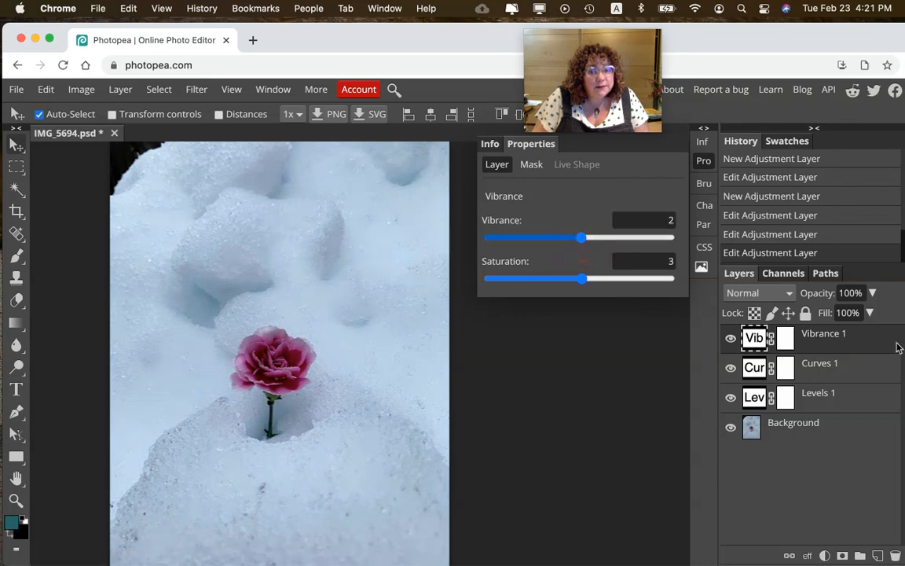
Compare the photo with and without the subtle Vibrance adjustment, leaving the Vibrance 1 layer visible
{"action": "left_click", "coordinate": [732, 340]}
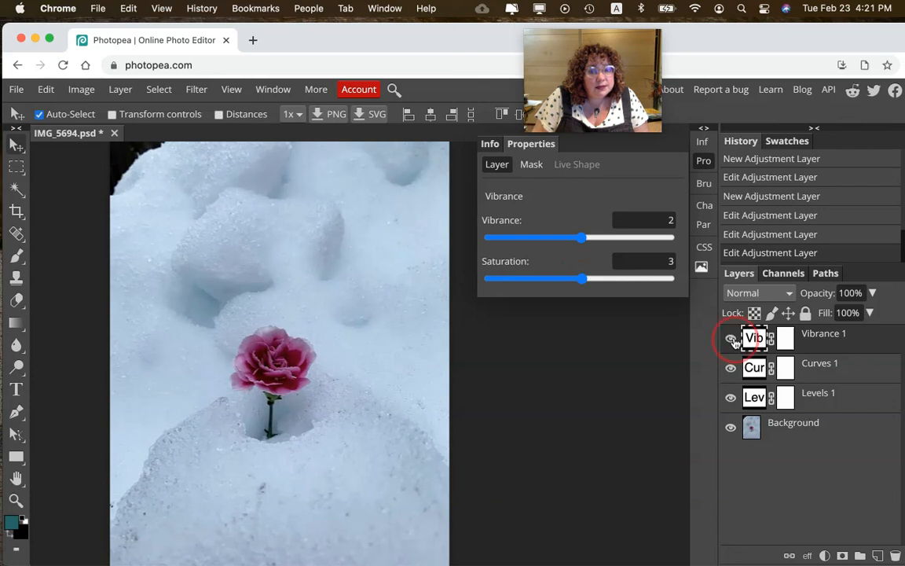
{"action": "left_click", "coordinate": [732, 340]}
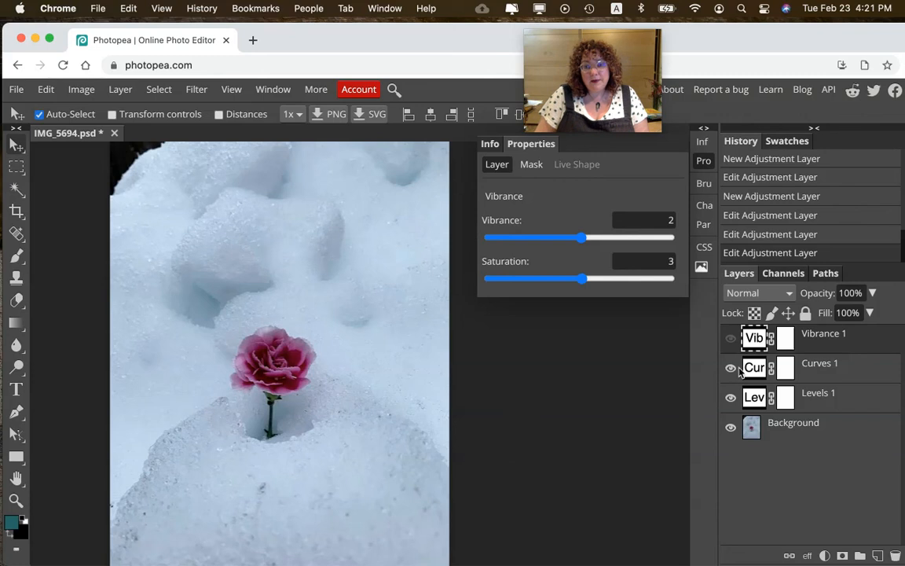
{"action": "left_click", "coordinate": [735, 340]}
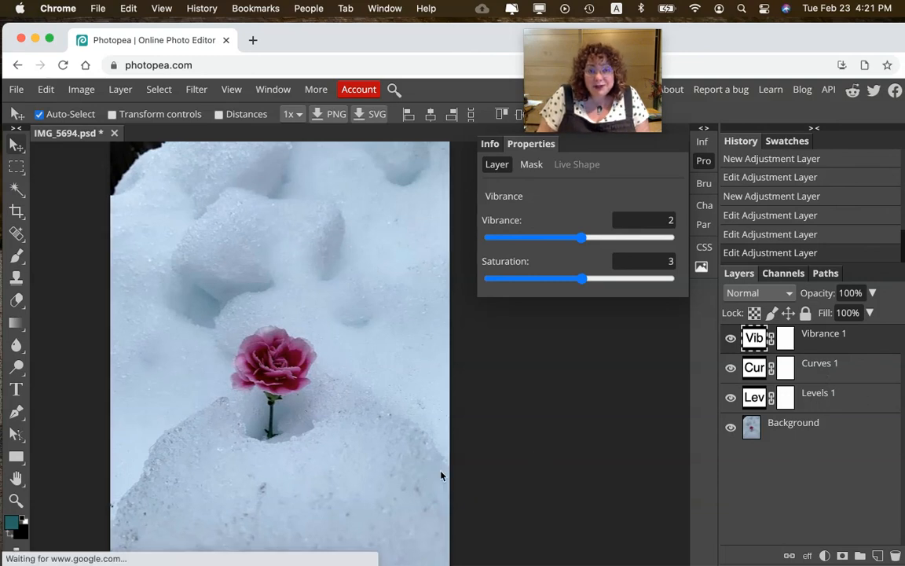
Export the photo as a JPG with dimensions in pixels and quality set to 84%, proceeding to the file-saving dialog
{"action": "left_click", "coordinate": [14, 90]}
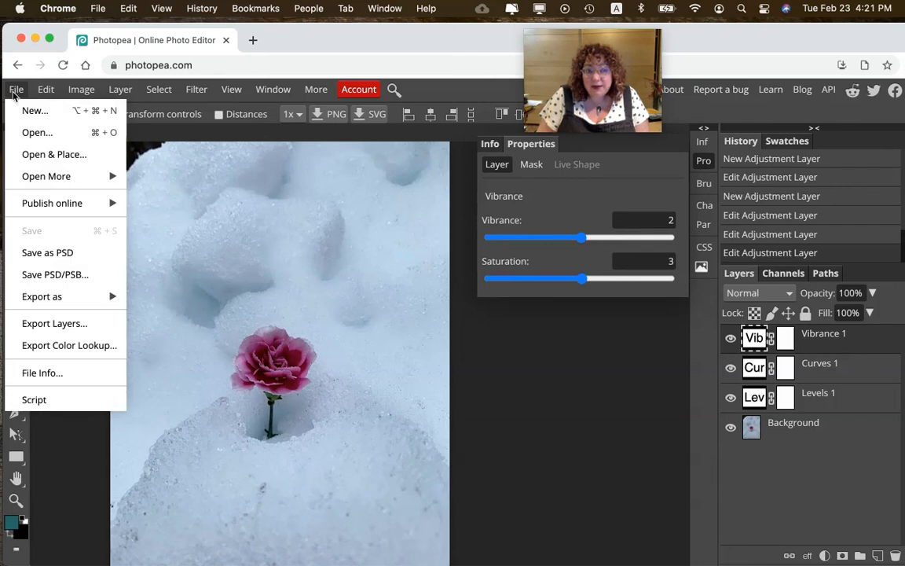
{"action": "mouse_move", "coordinate": [61, 303]}
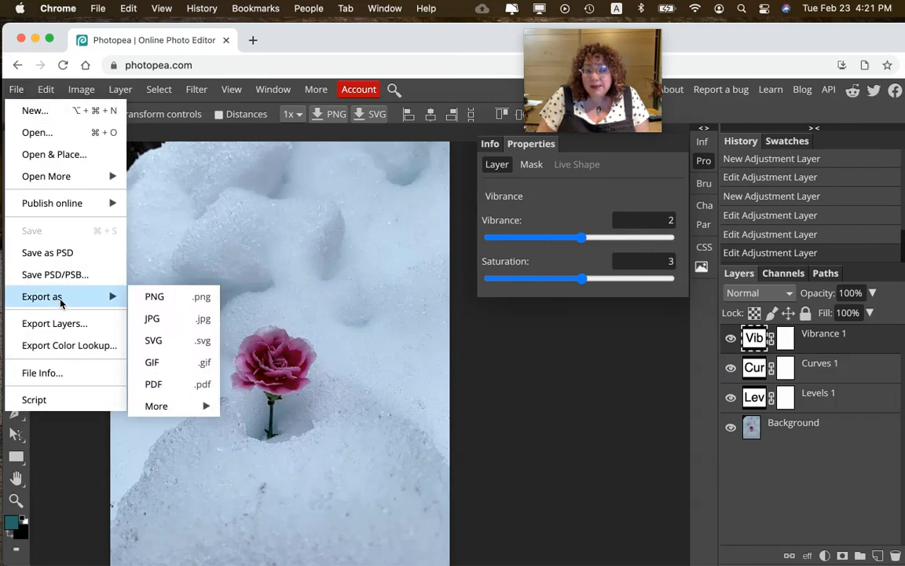
{"action": "left_click", "coordinate": [160, 320]}
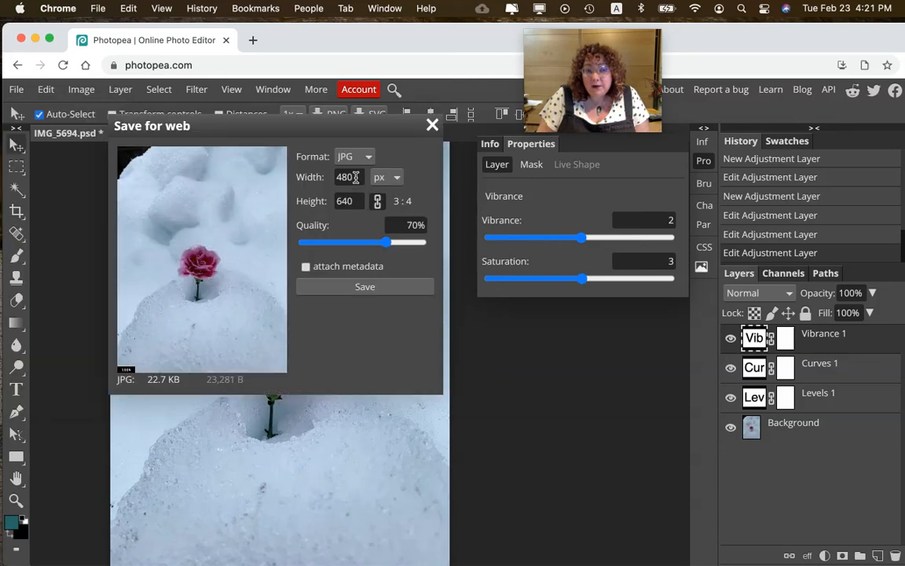
{"action": "left_click", "coordinate": [399, 181]}
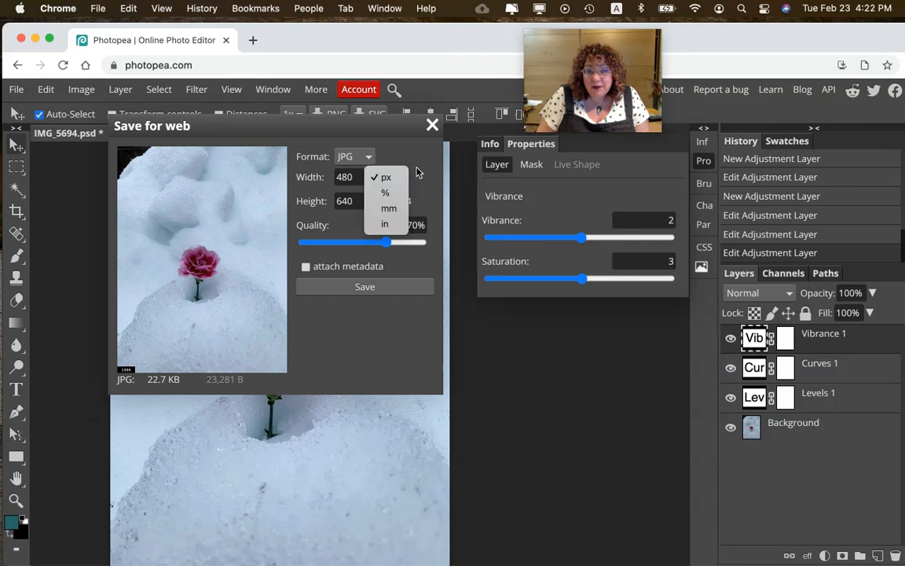
{"action": "left_click", "coordinate": [396, 177]}
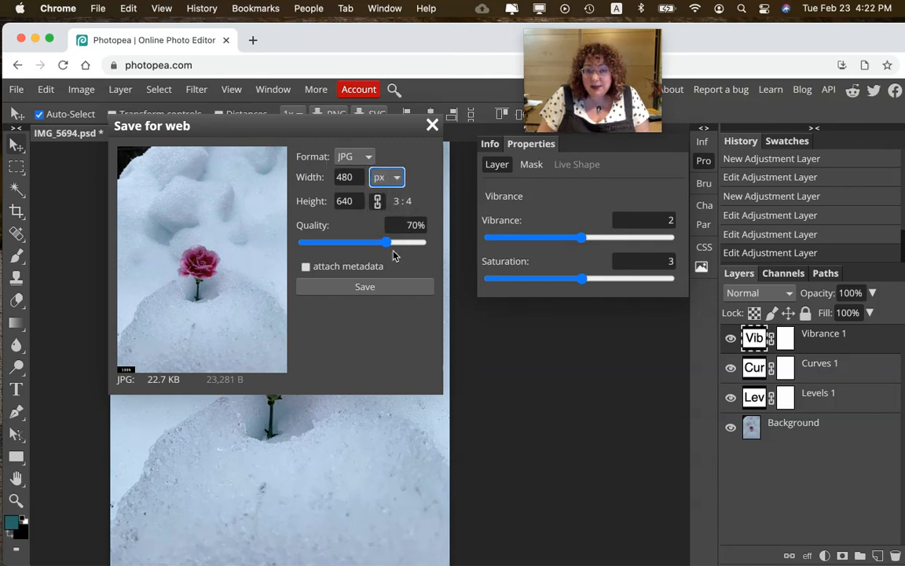
{"action": "mouse_move", "coordinate": [389, 242]}
{"action": "left_mouse_down"}
{"action": "mouse_move", "coordinate": [404, 248]}
{"action": "mouse_move", "coordinate": [398, 253]}
{"action": "left_mouse_up"}
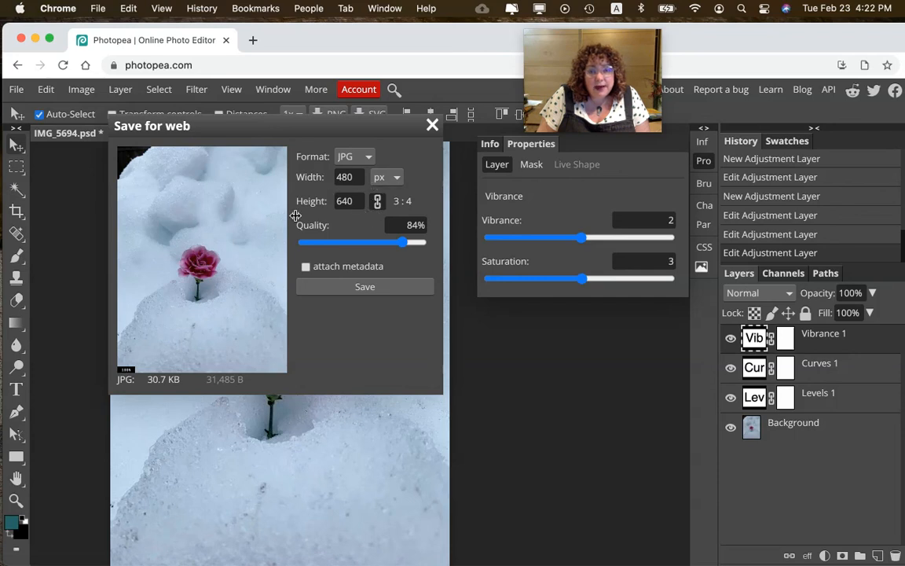
{"action": "left_click", "coordinate": [366, 159]}
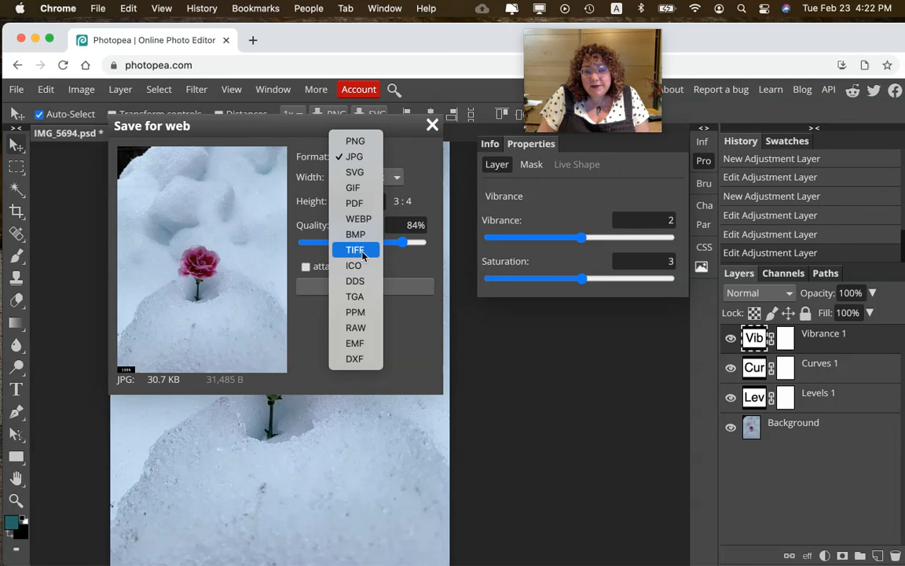
{"action": "left_click", "coordinate": [362, 161]}
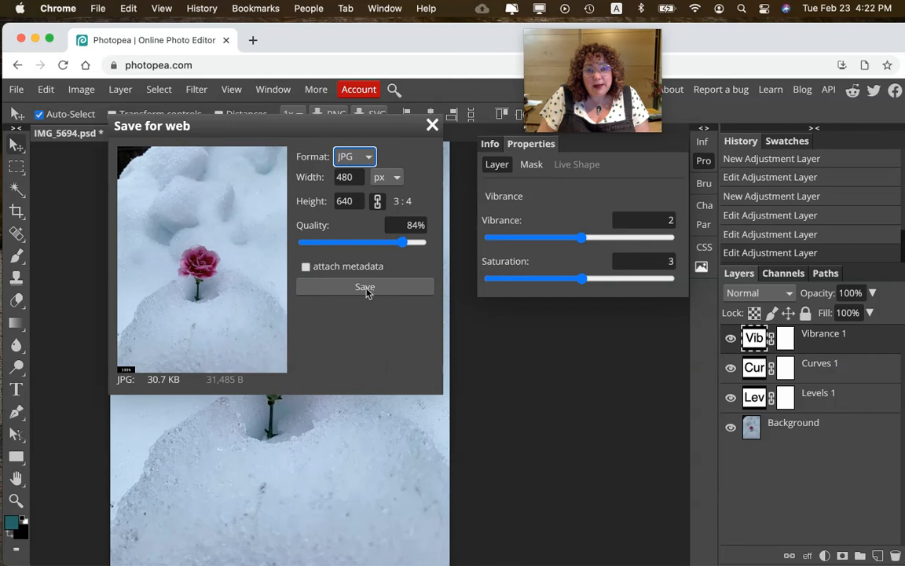
{"action": "left_click", "coordinate": [365, 287]}
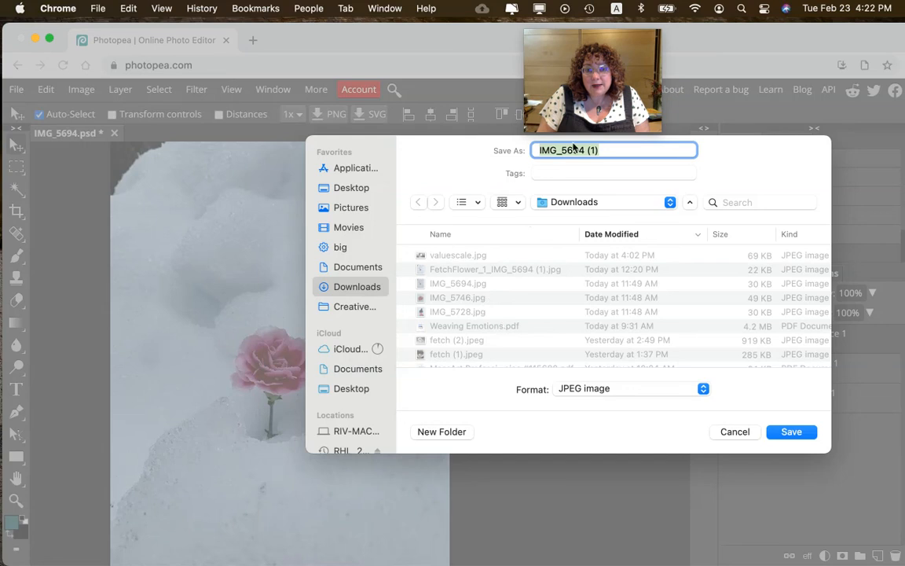
Add the prefix PinkFlower_022221_1_ in front of the existing name of the exported file
{"action": "left_click", "coordinate": [539, 154]}
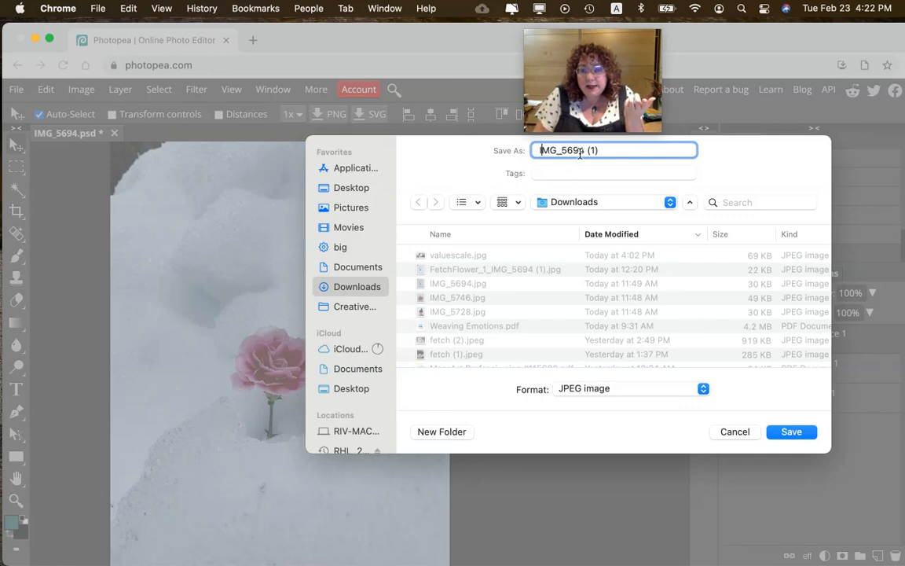
{"action": "triple_click", "coordinate": [538, 153]}
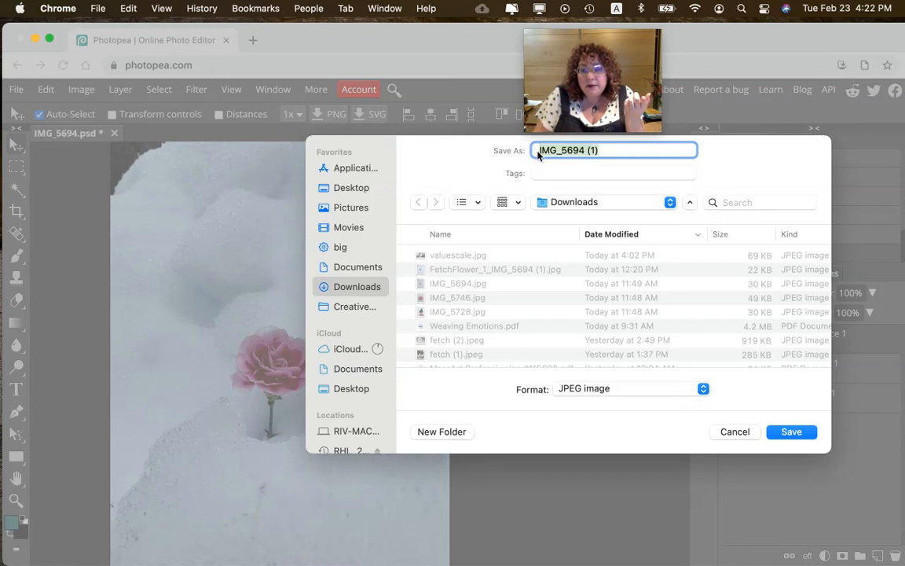
{"action": "left_click", "coordinate": [577, 151]}
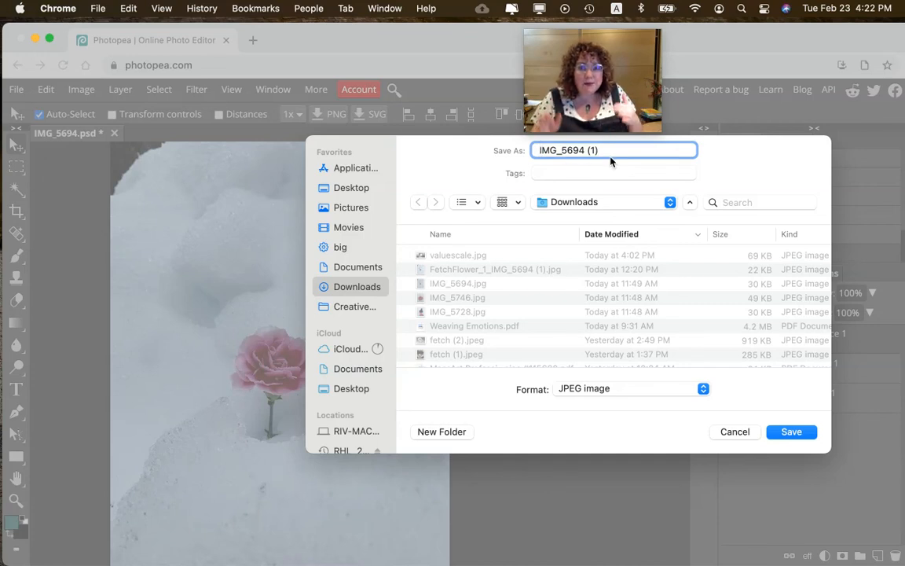
{"action": "key", "text": "super+Left"}
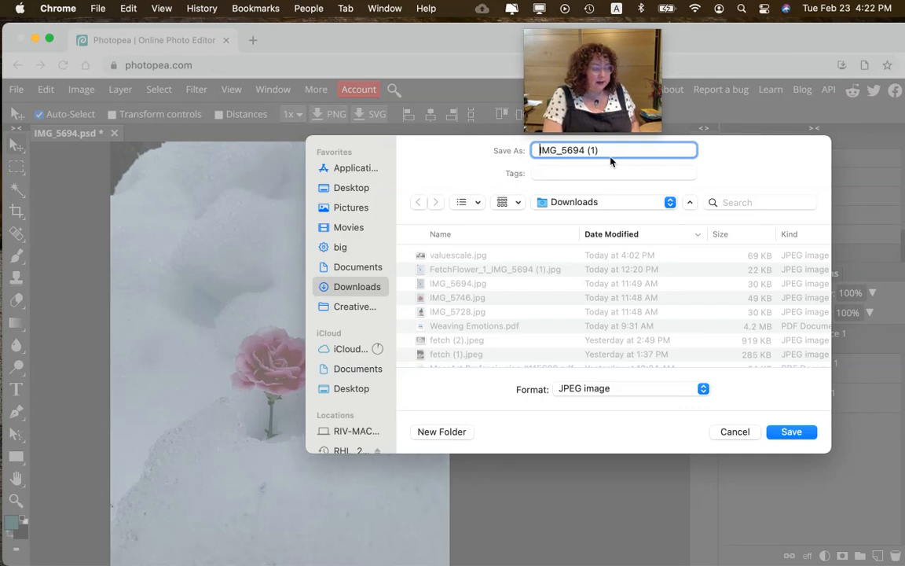
{"action": "type", "text": "PinkFlower"}
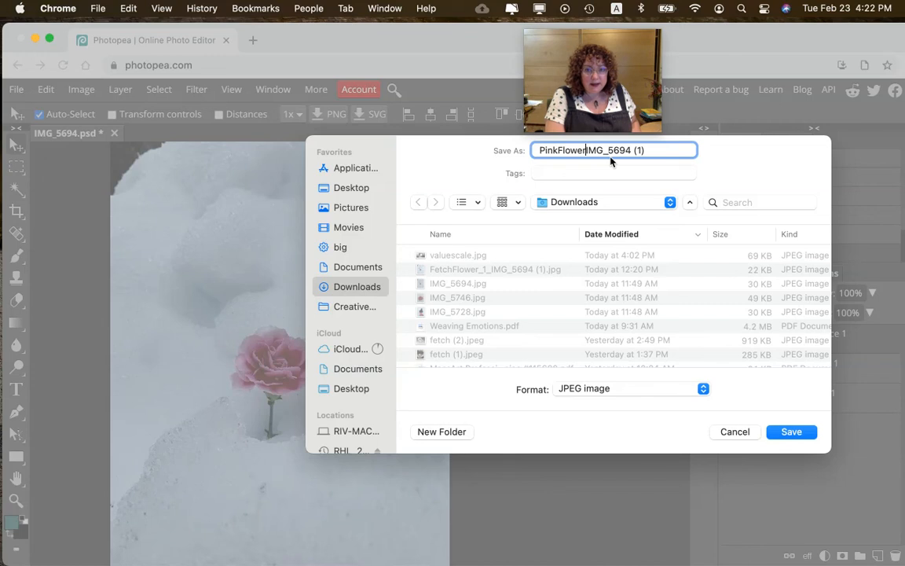
{"action": "type", "text": "_1_"}
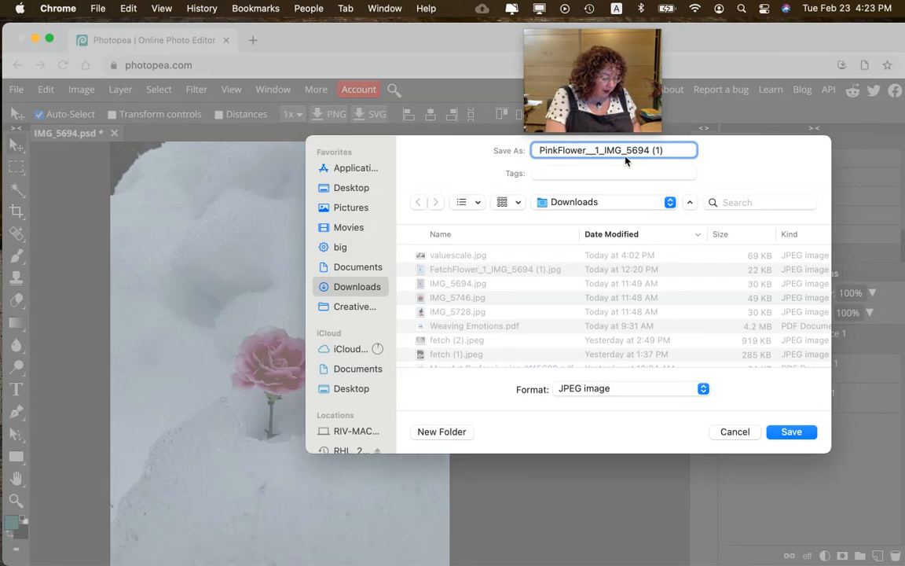
{"action": "type", "text": "2221"}
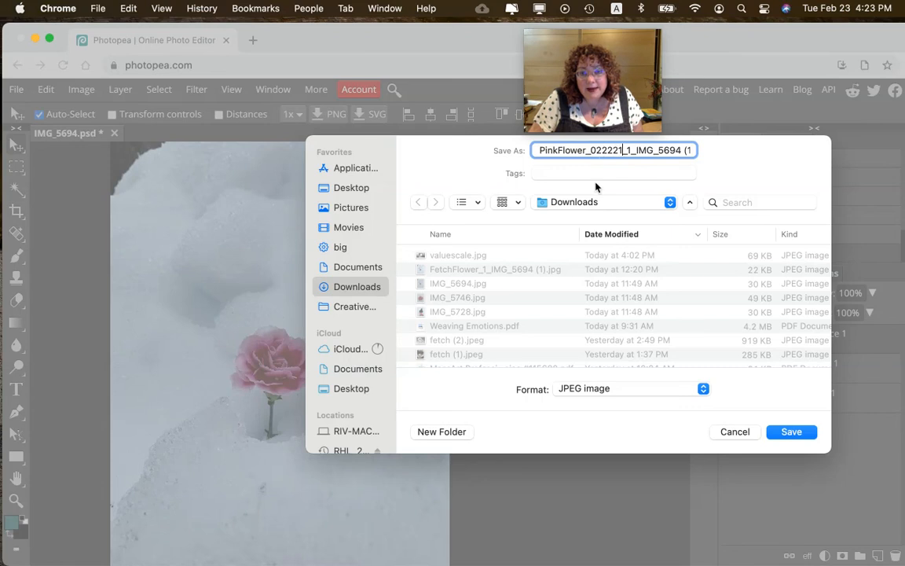
Remove the trailing (1) so the file is named PinkFlower_022221_1_IMG_5694, and save the JPEG in the Downloads folder
{"action": "left_click", "coordinate": [688, 150]}
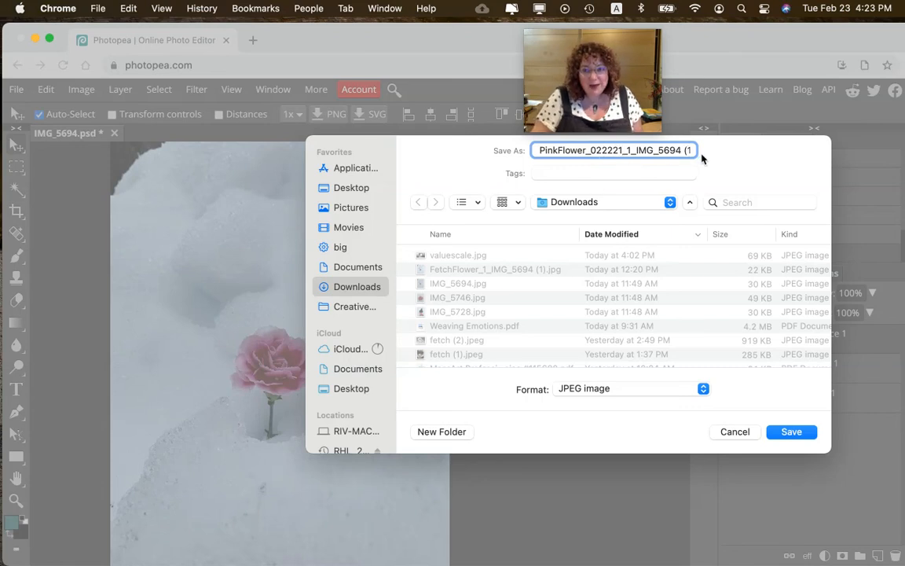
{"action": "key", "text": "Right"}
{"action": "key", "text": "Right"}
{"action": "key", "text": "BackSpace"}
{"action": "key", "text": "BackSpace"}
{"action": "key", "text": "BackSpace"}
{"action": "key", "text": "BackSpace"}
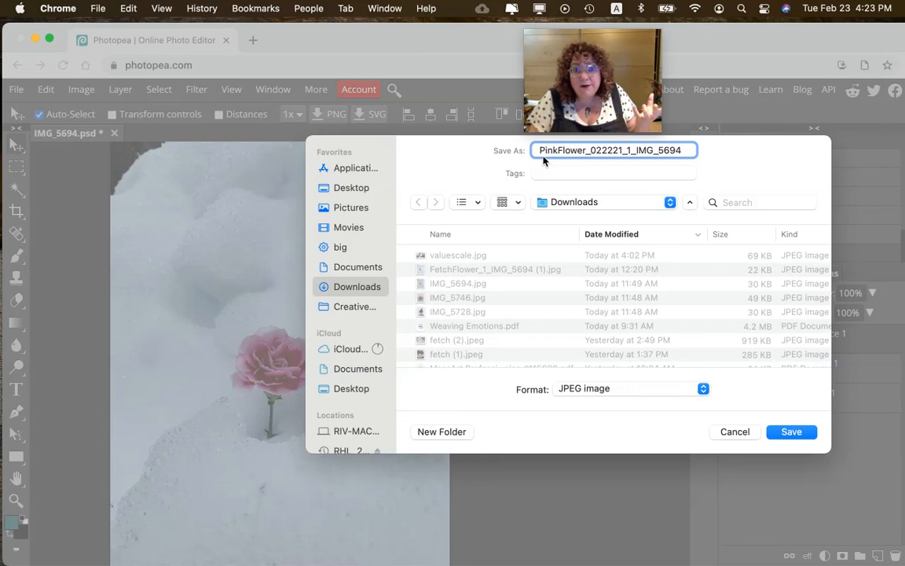
{"action": "left_click", "coordinate": [792, 432]}
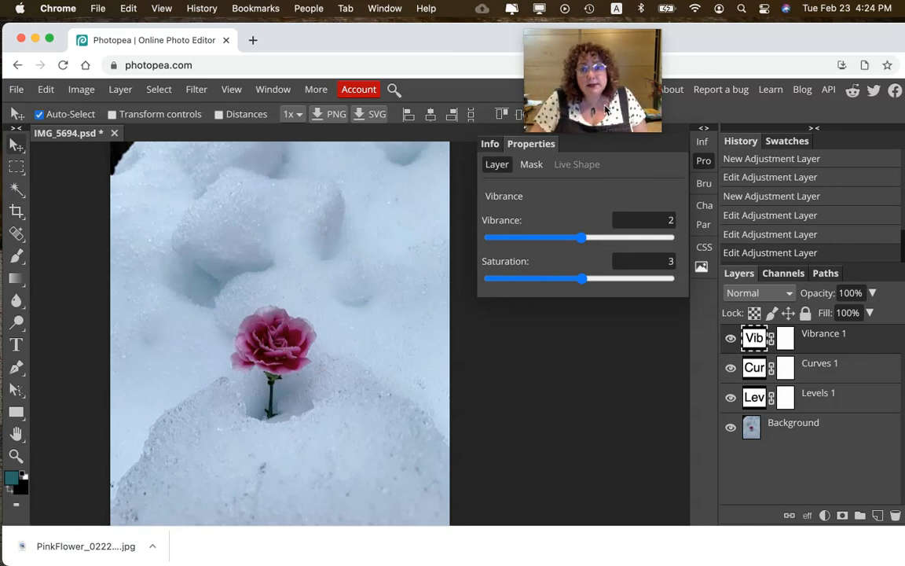
{"action": "mouse_move", "coordinate": [632, 50]}
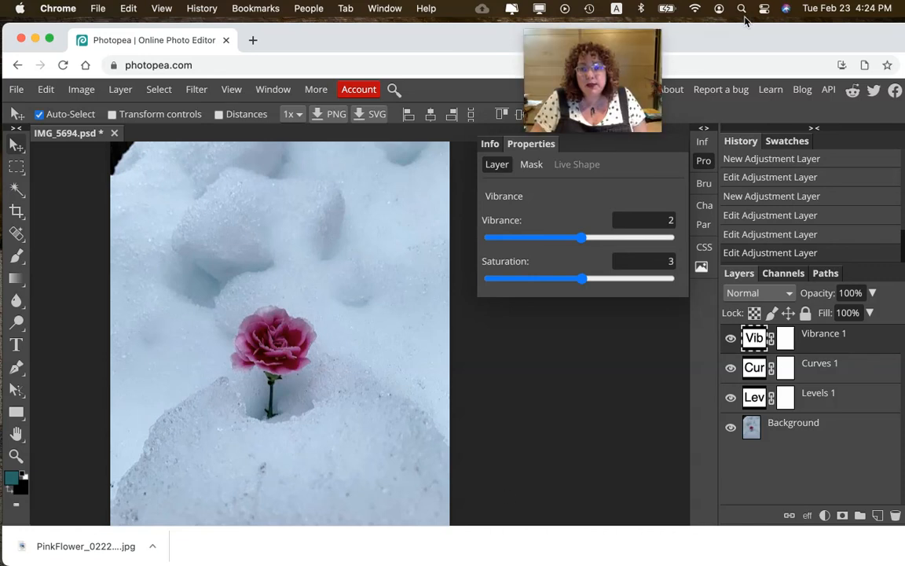